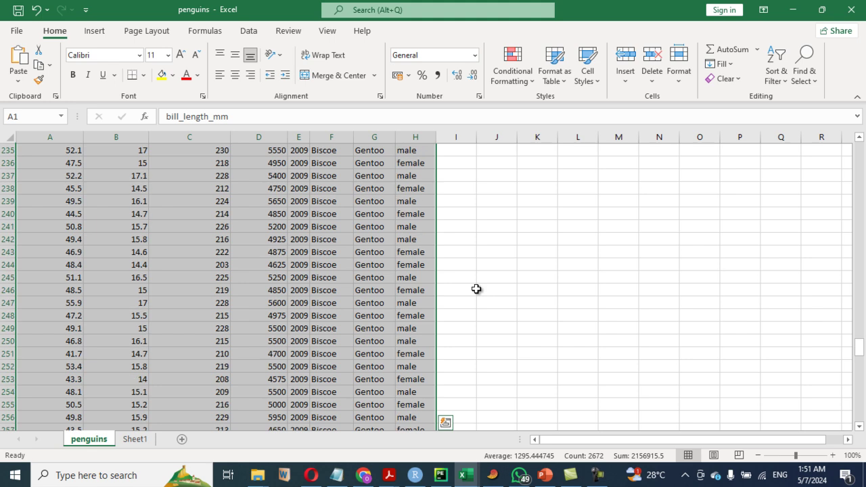
Step: Copy the entire selected penguins dataset, including its header row, from the worksheet
key(ctrl+c)
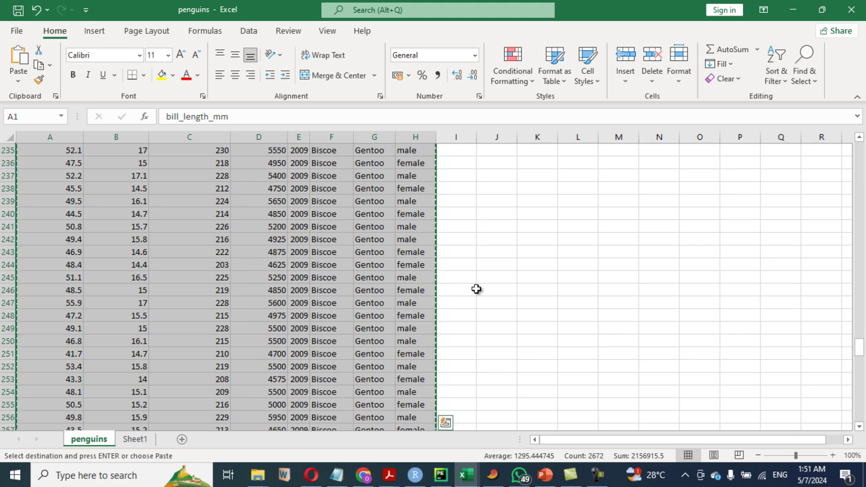
scroll(477, 289, up, 20)
scroll(478, 289, up, 20)
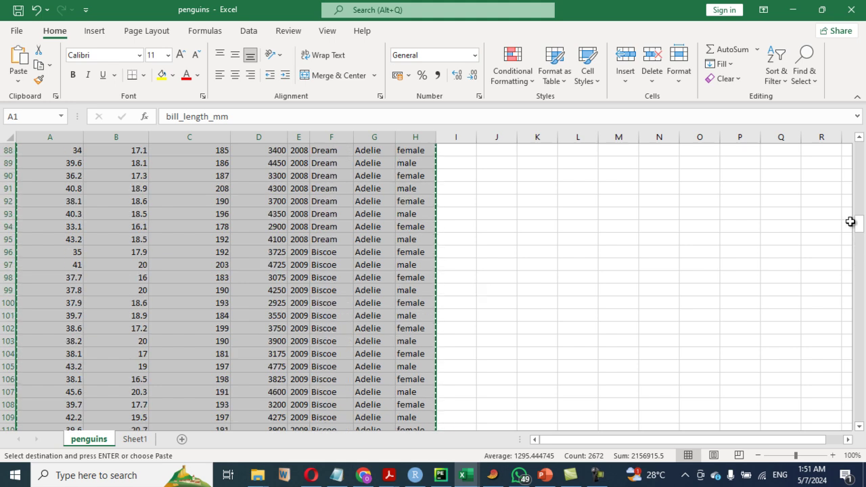
drag(856, 223, 858, 147)
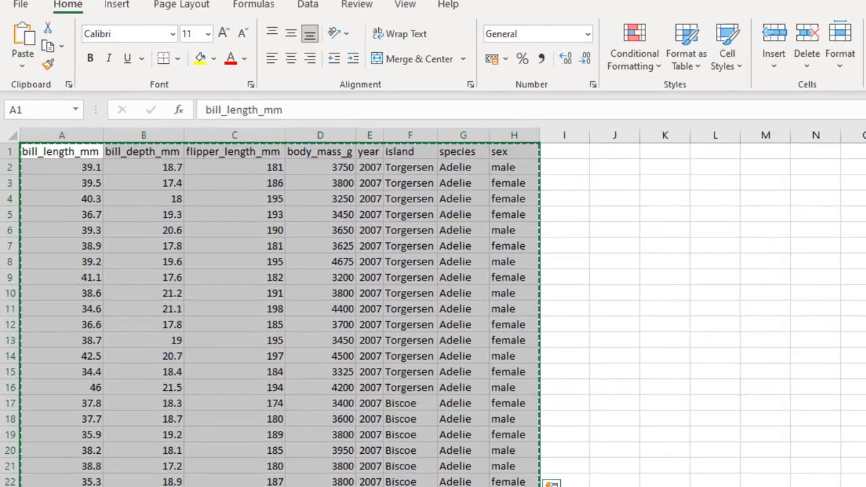
Step: Switch to PAST, show the column attributes, and paste the copied data starting at the Name row of column A
click(493, 476)
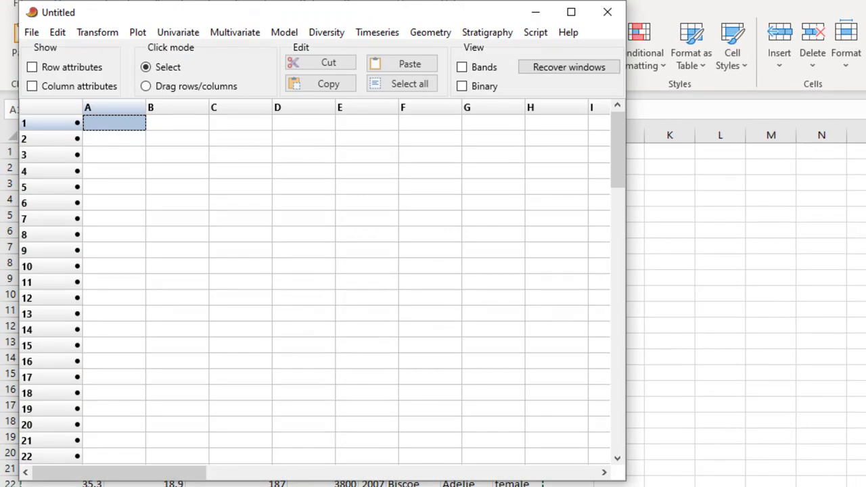
click(40, 86)
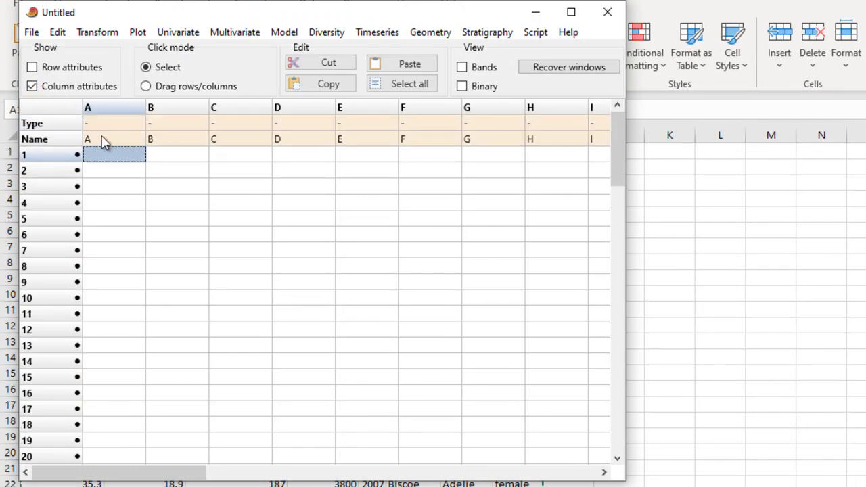
click(103, 141)
click(409, 64)
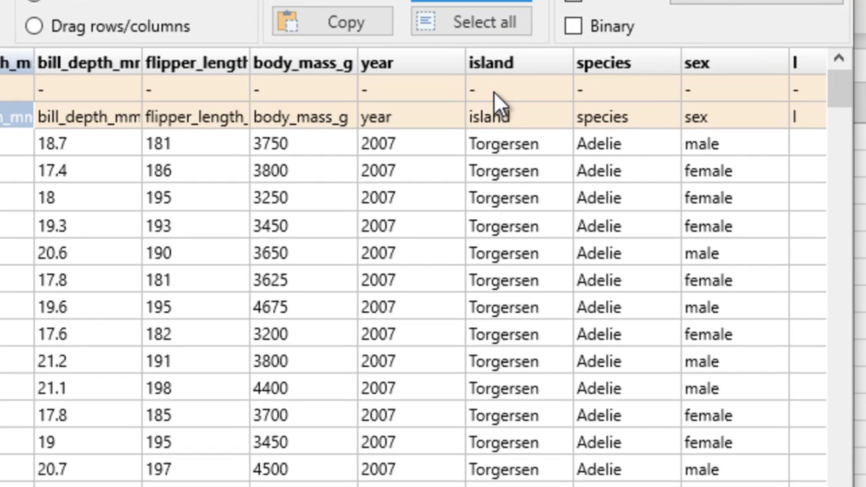
Step: Set the island, species and sex columns to the Group type and hide the column attributes
click(415, 125)
click(415, 125)
click(504, 144)
click(620, 92)
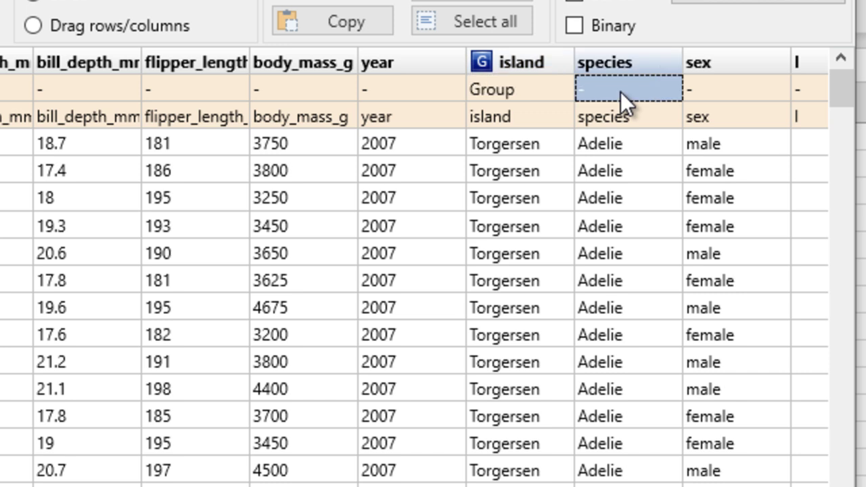
click(621, 91)
click(620, 141)
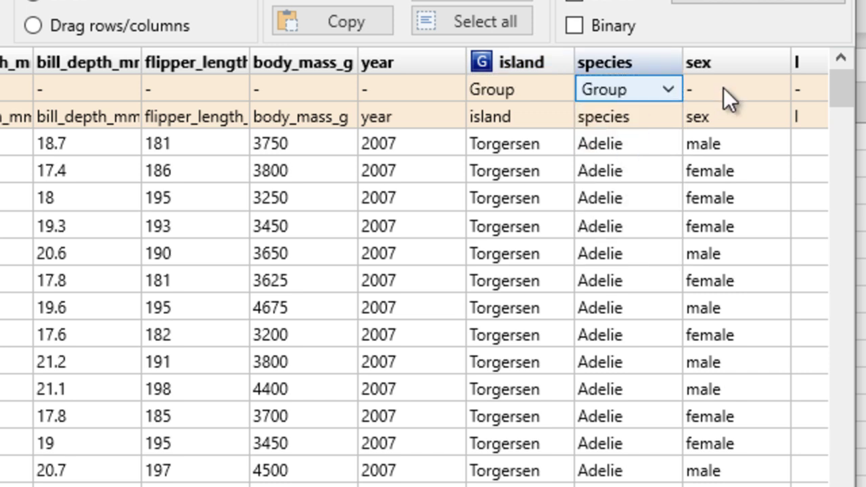
click(728, 95)
click(728, 95)
click(727, 145)
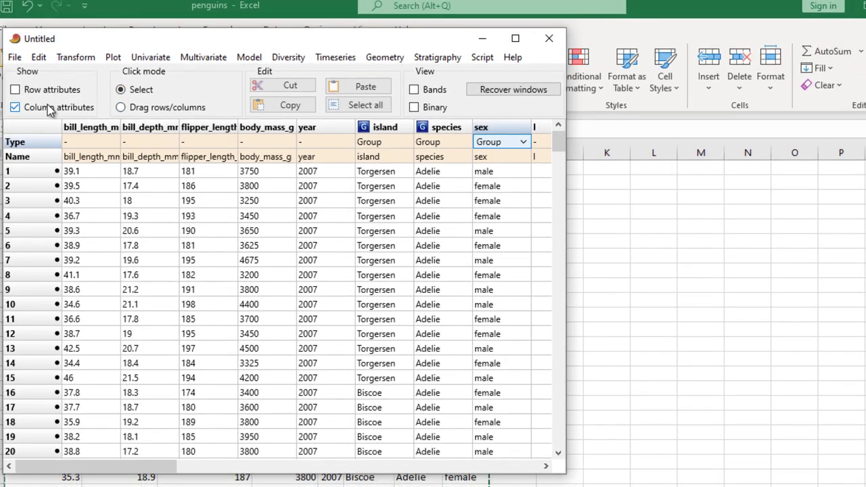
click(51, 108)
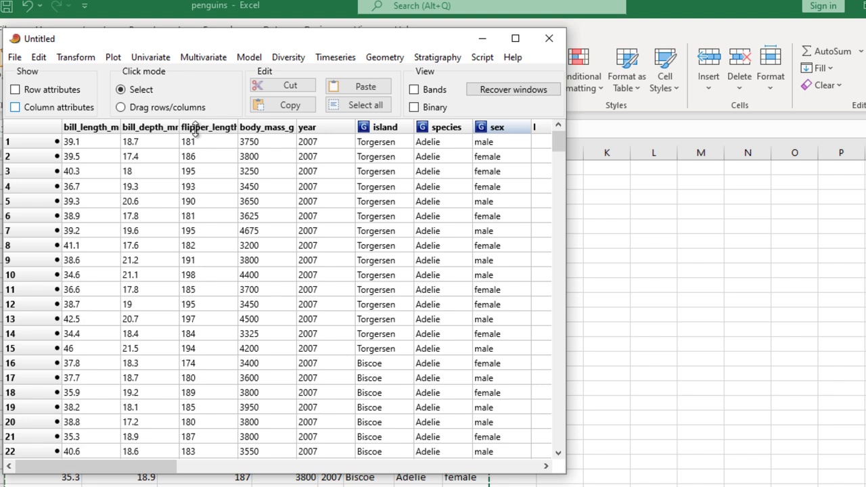
Step: Plot a histogram of the body_mass_g column and enlarge its window
click(259, 129)
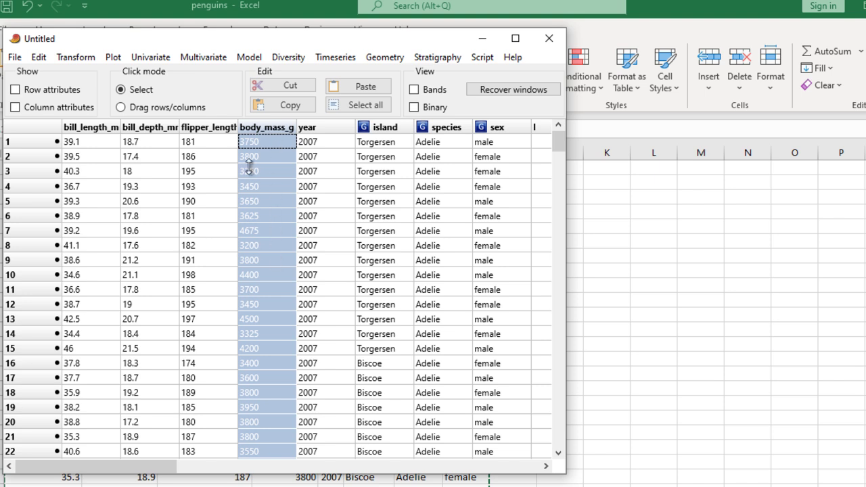
click(113, 57)
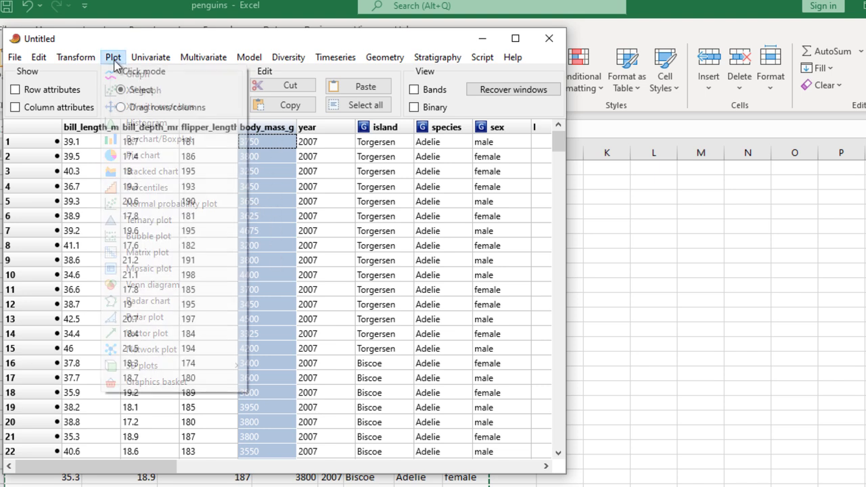
click(143, 124)
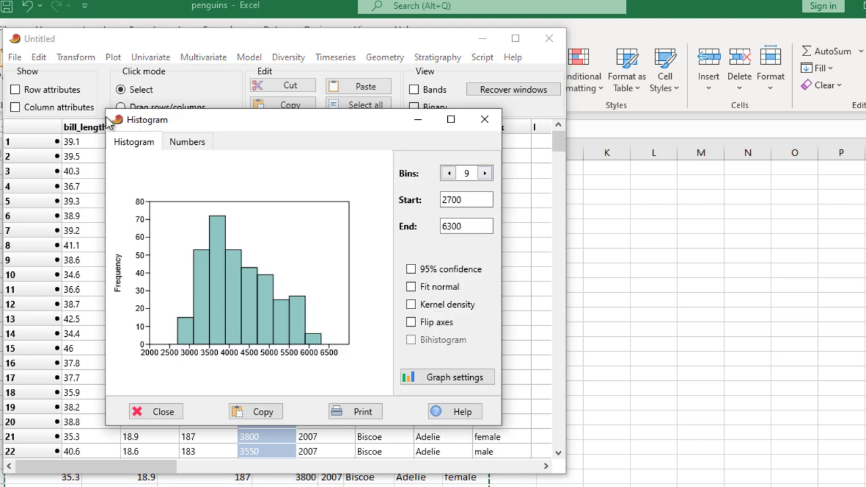
drag(102, 105, 21, 31)
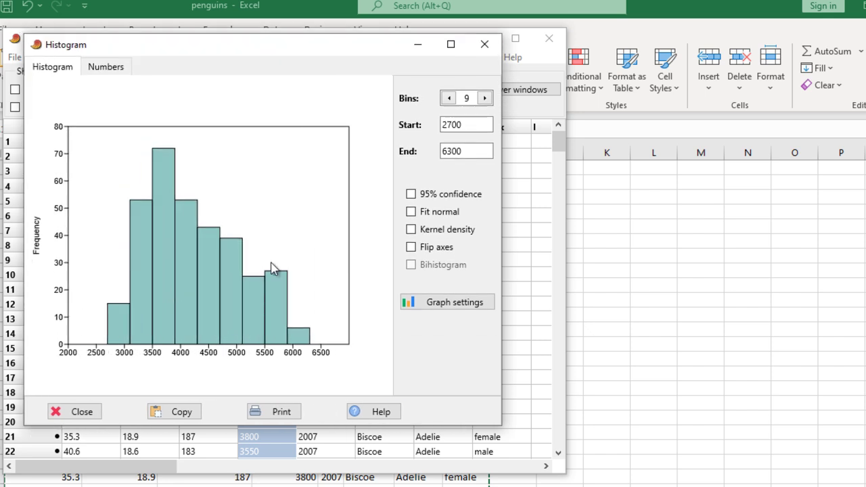
drag(500, 425, 540, 457)
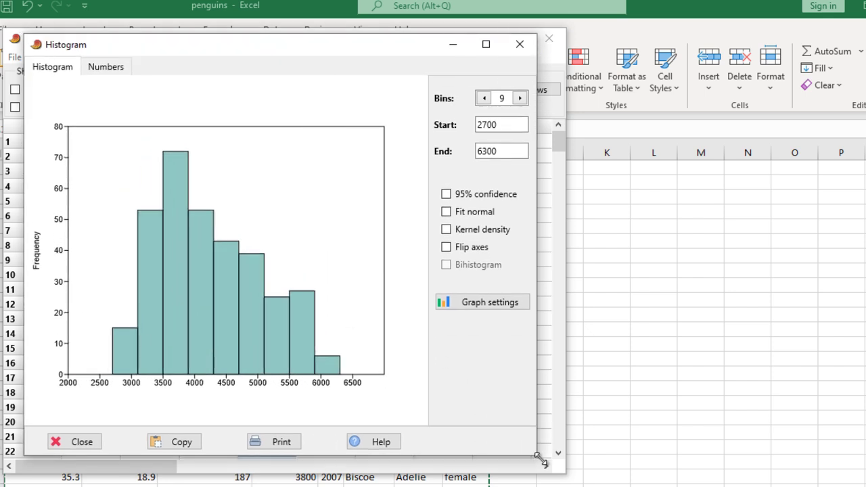
Step: Increase the body mass histogram to 13 bins
click(521, 98)
click(521, 98)
click(521, 98)
click(523, 98)
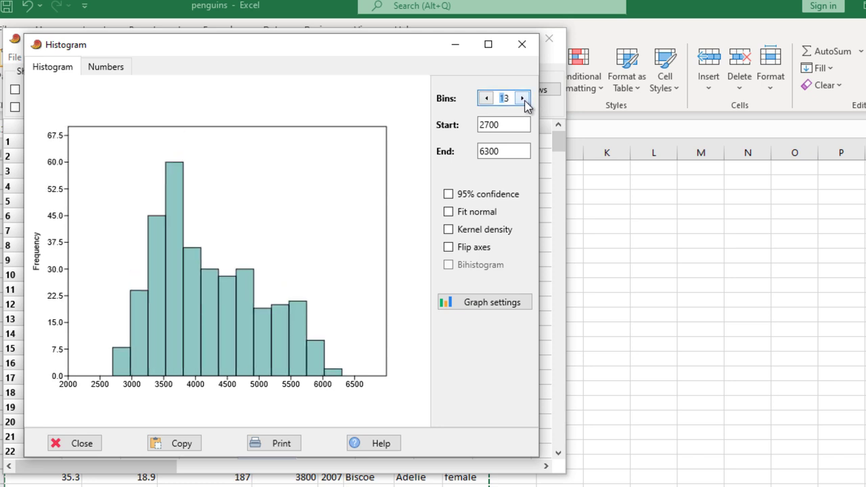
Step: Try the normal fit and flipped axes on the histogram, keeping only the kernel density curve enabled
click(449, 213)
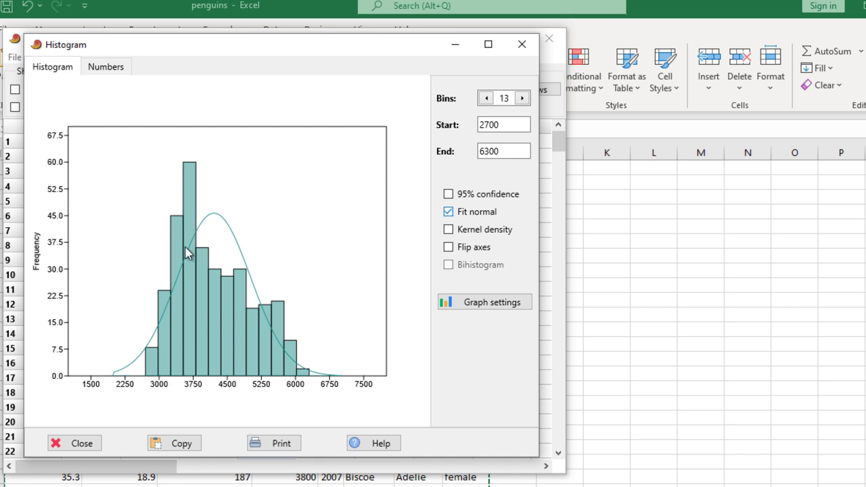
click(449, 212)
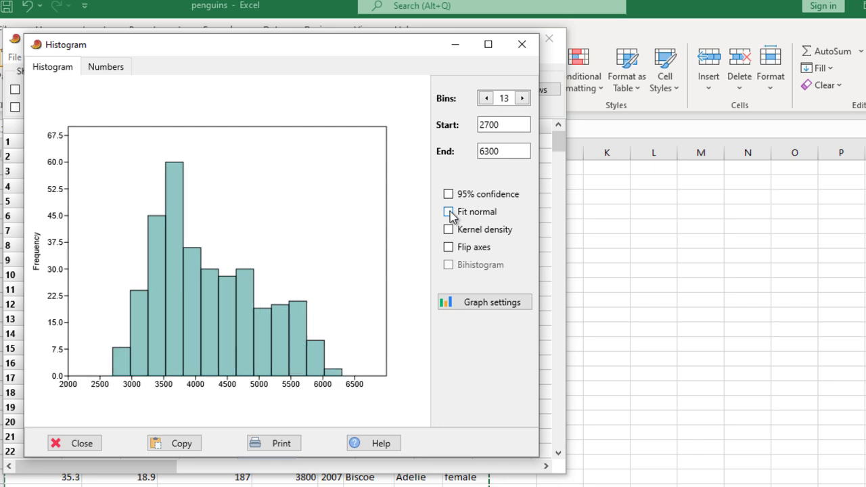
click(450, 230)
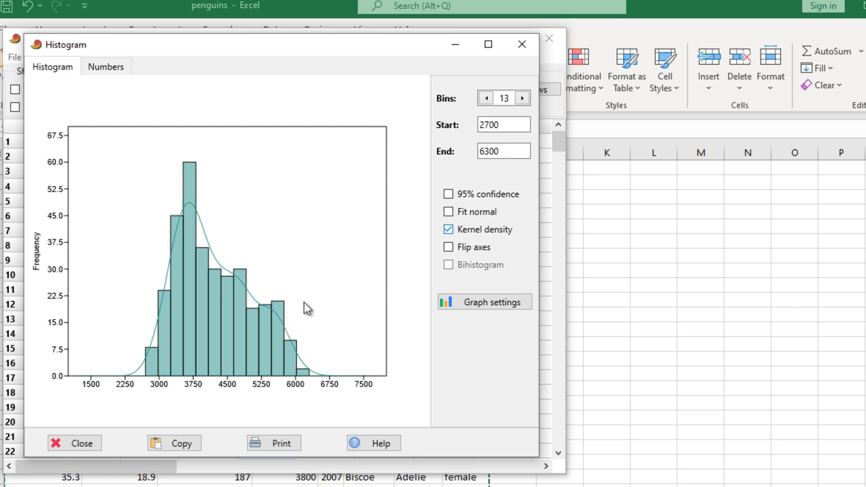
click(449, 248)
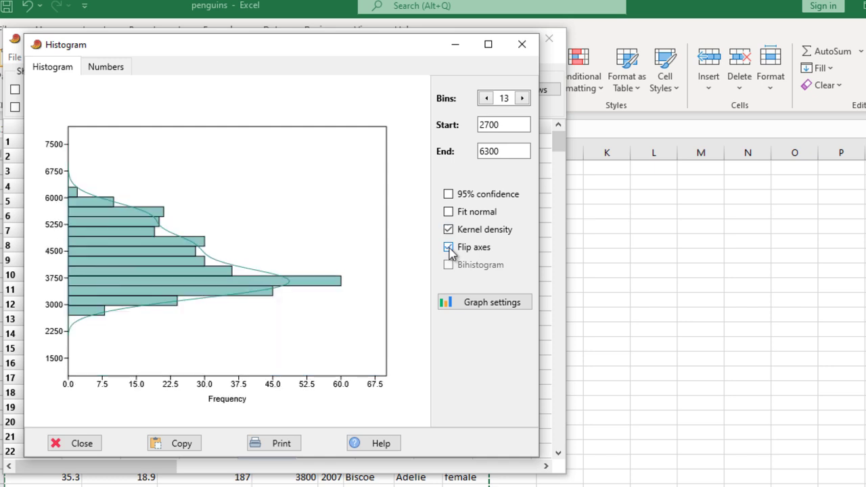
click(449, 248)
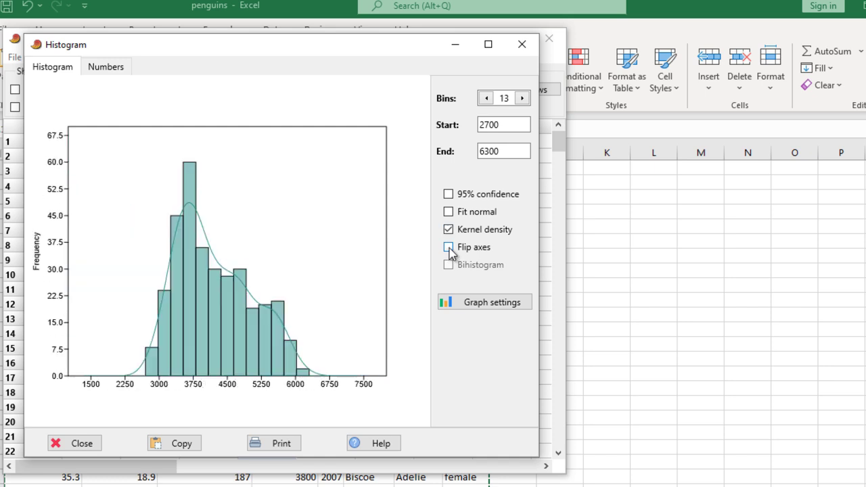
Step: Open the graph preferences and label the histogram's X axis "Body Mass"
click(467, 313)
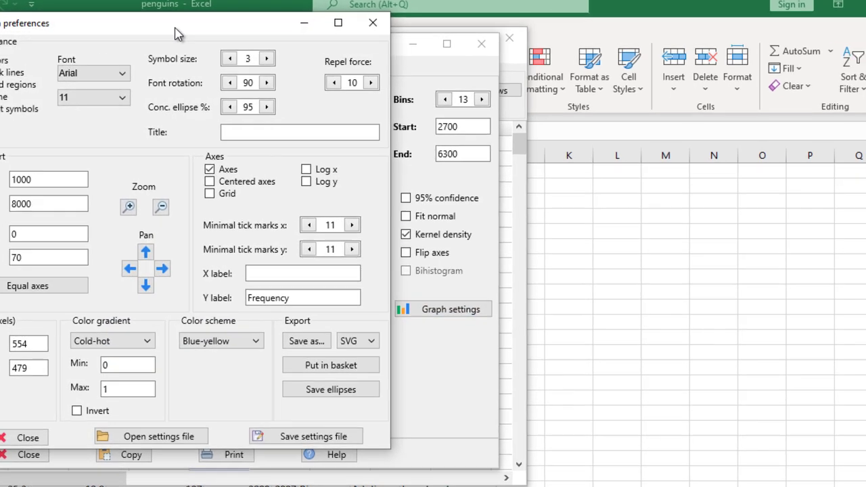
drag(224, 28, 630, 22)
drag(462, 18, 462, 17)
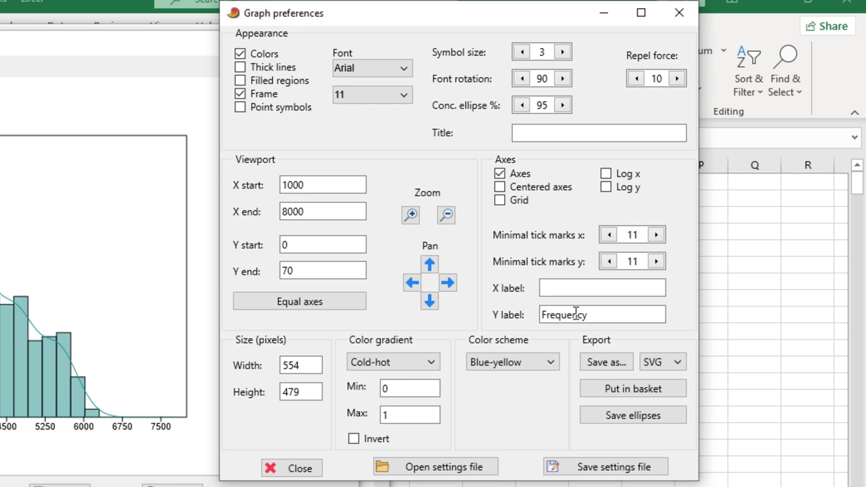
click(576, 289)
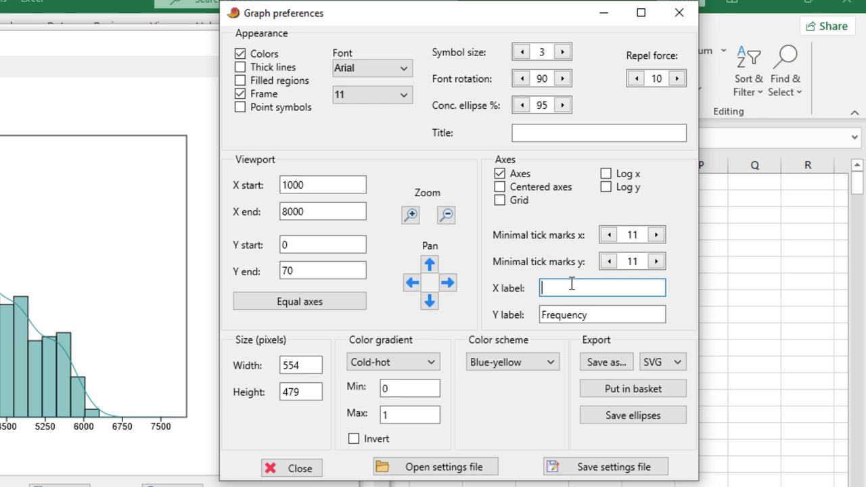
text(Body M)
click(615, 317)
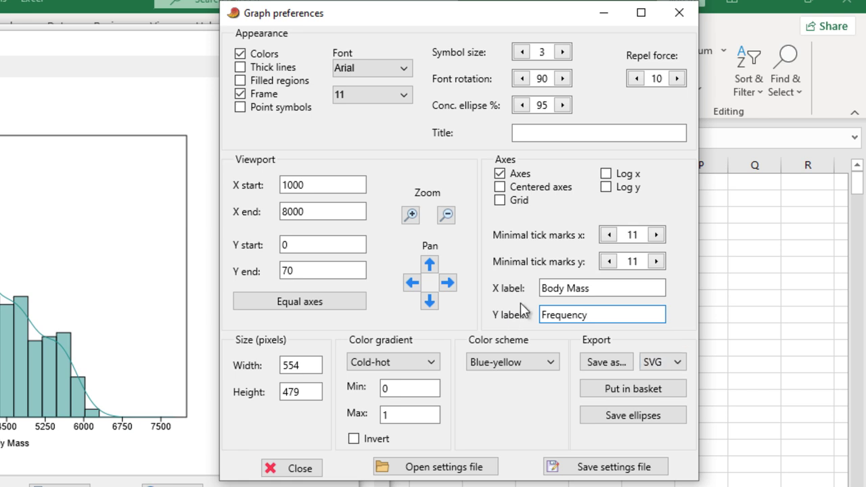
Step: Turn on the grid and set the graph's font size to 12, closing the preferences and histogram windows
click(500, 200)
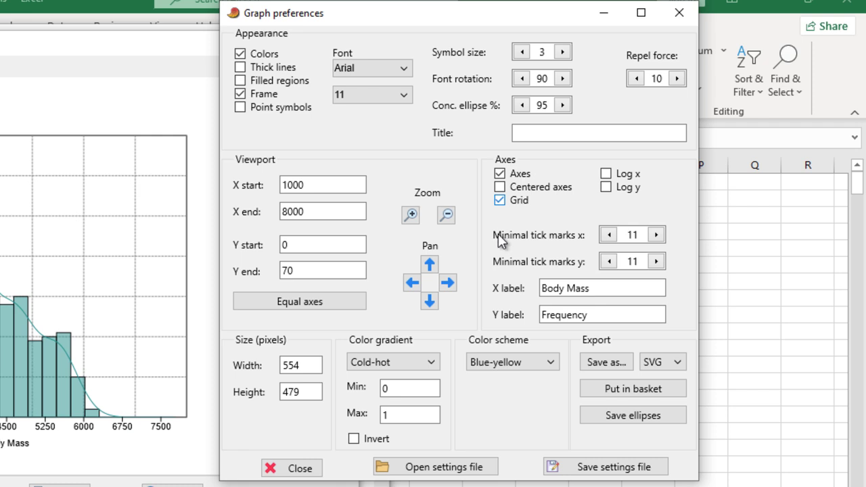
click(404, 95)
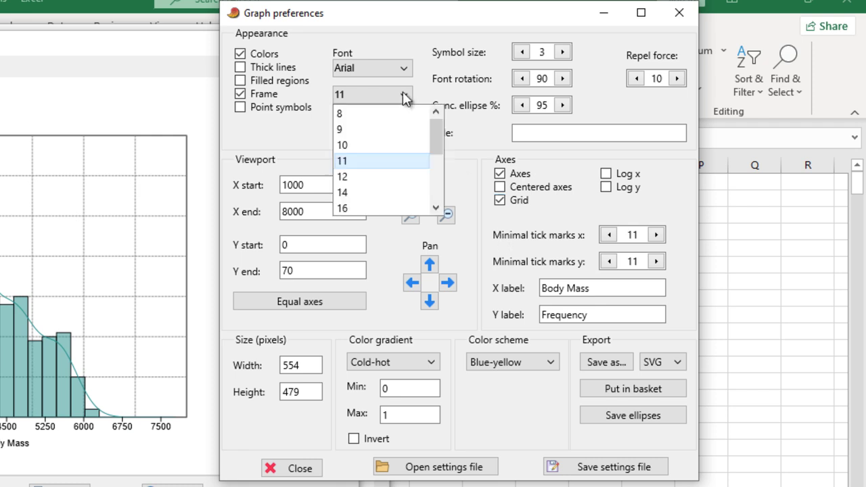
click(359, 179)
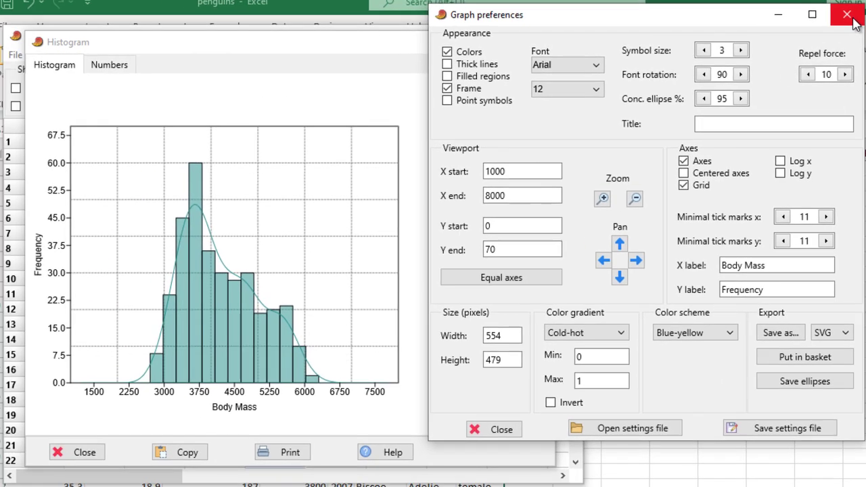
click(679, 13)
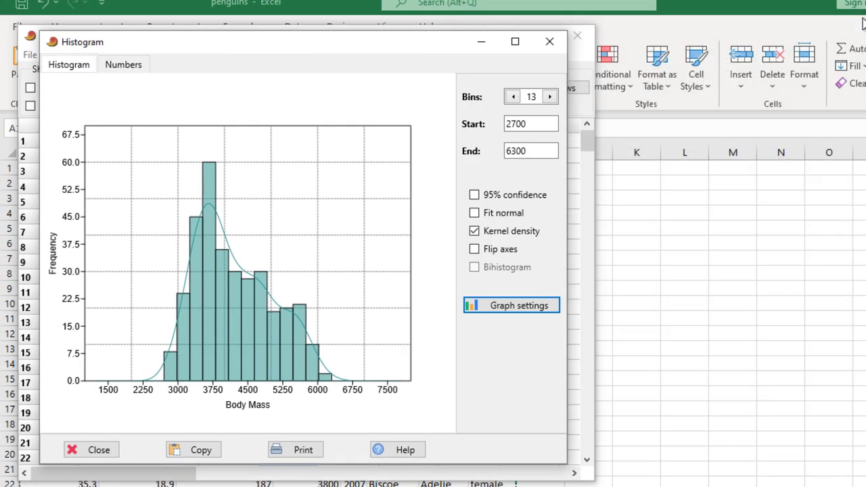
click(549, 41)
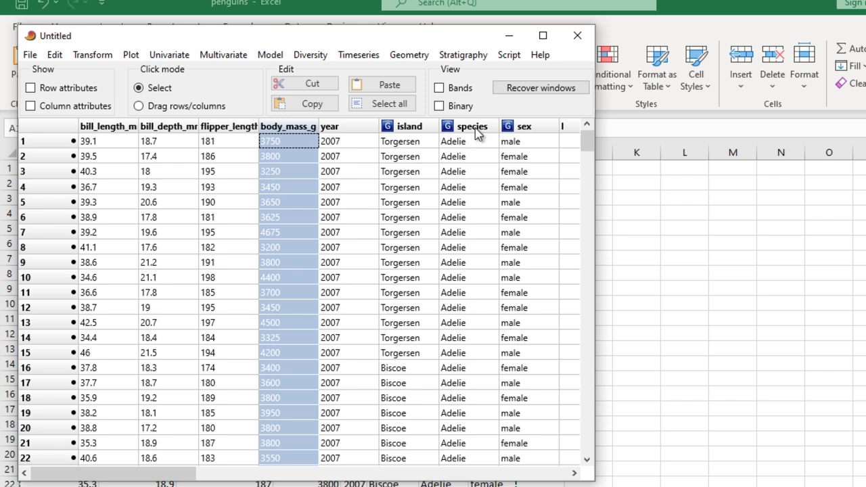
Step: Plot a histogram of body_mass_g grouped by island and enlarge its window
ctrl+click(419, 129)
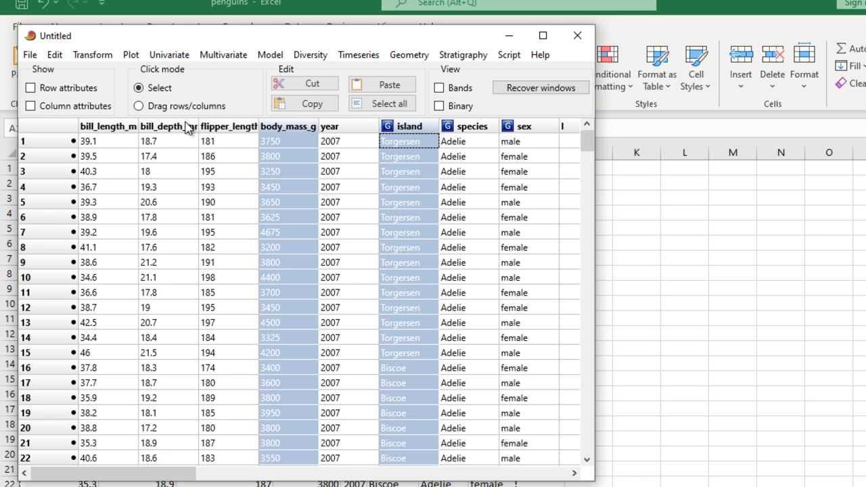
click(130, 55)
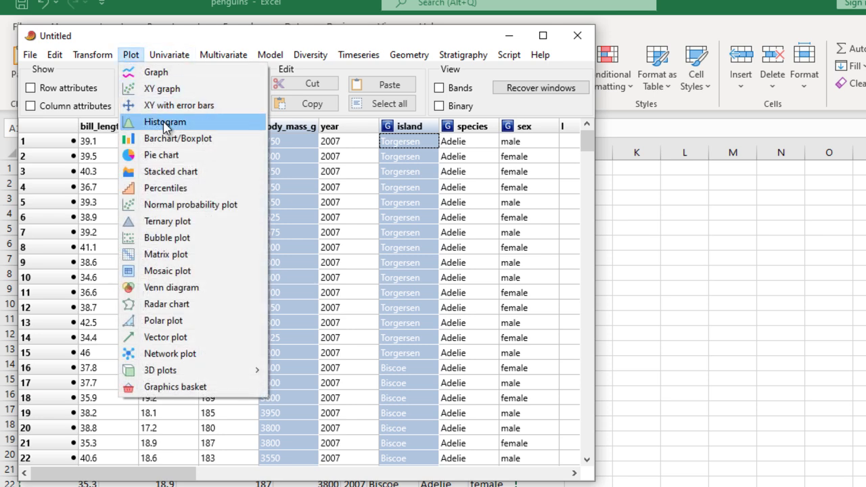
click(164, 122)
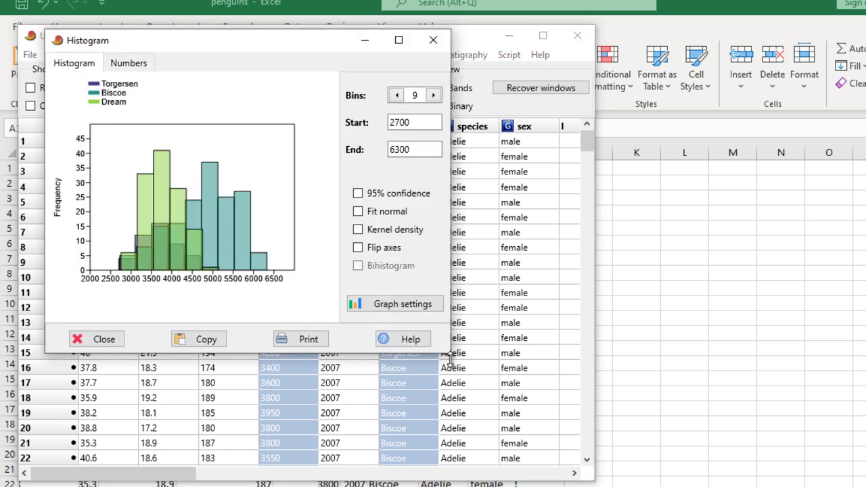
drag(450, 353, 694, 477)
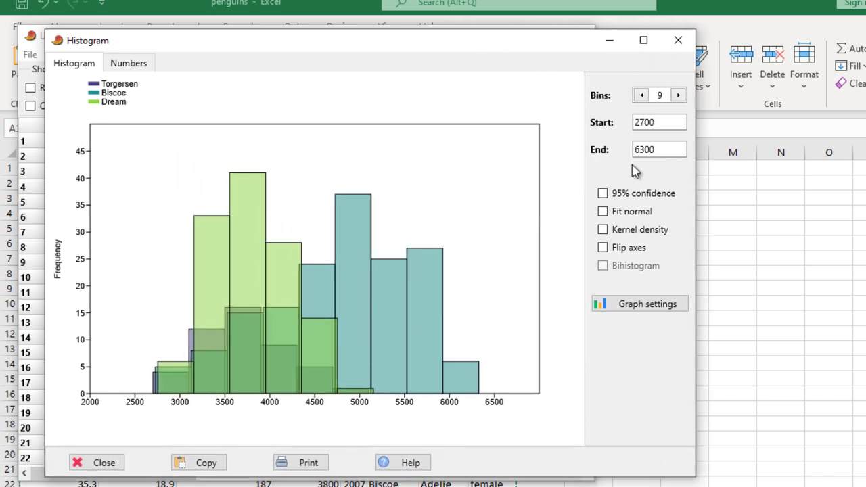
Step: Increase the histogram grouped by island to 13 bins
click(678, 95)
click(678, 95)
click(678, 95)
click(678, 96)
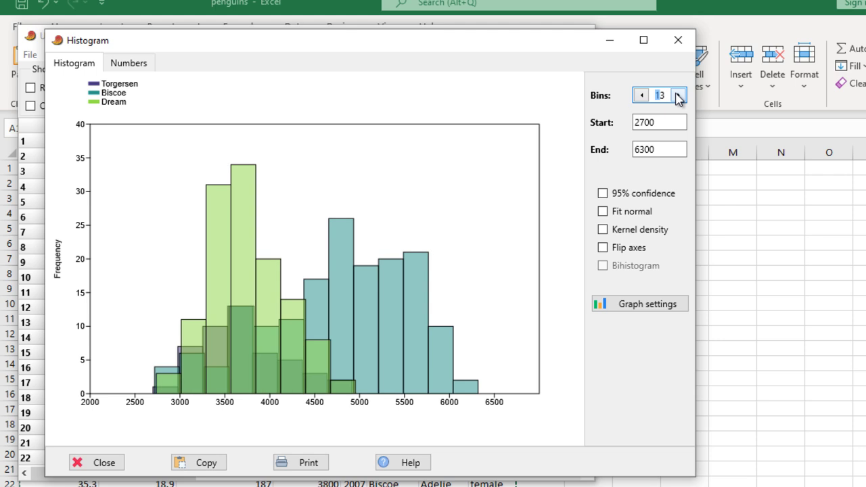
Step: Increase the island-grouped histogram to 14 bins and overlay kernel density curves
click(678, 96)
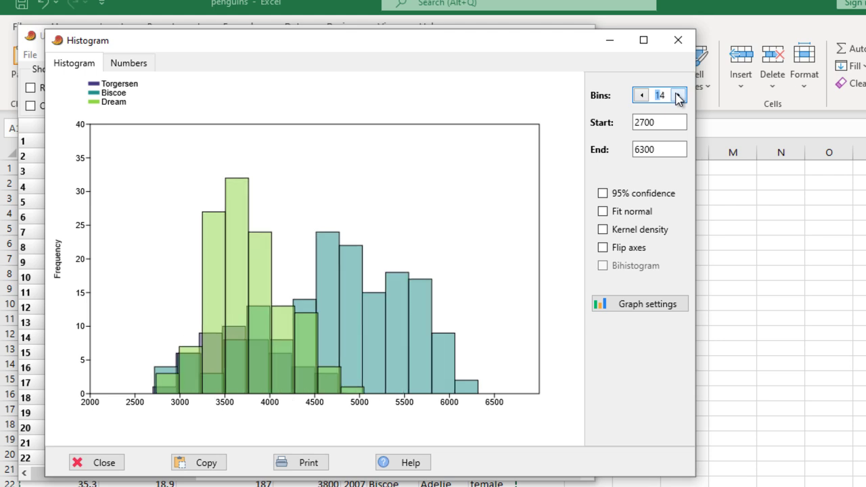
click(616, 232)
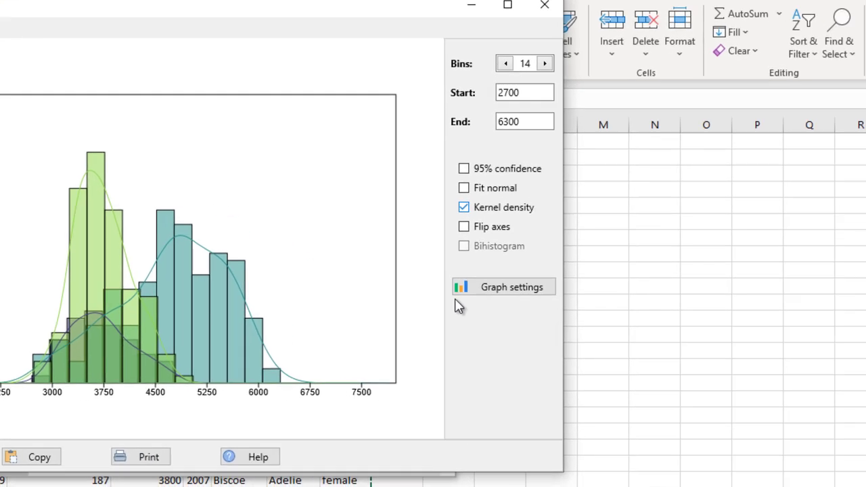
Step: Open the histogram's graph preferences and apply the Pastels color scheme
click(596, 306)
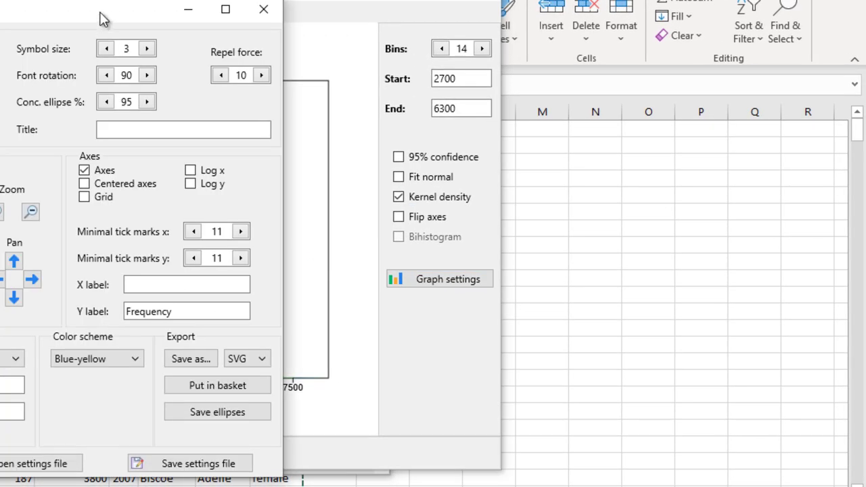
drag(101, 19, 618, 19)
click(623, 359)
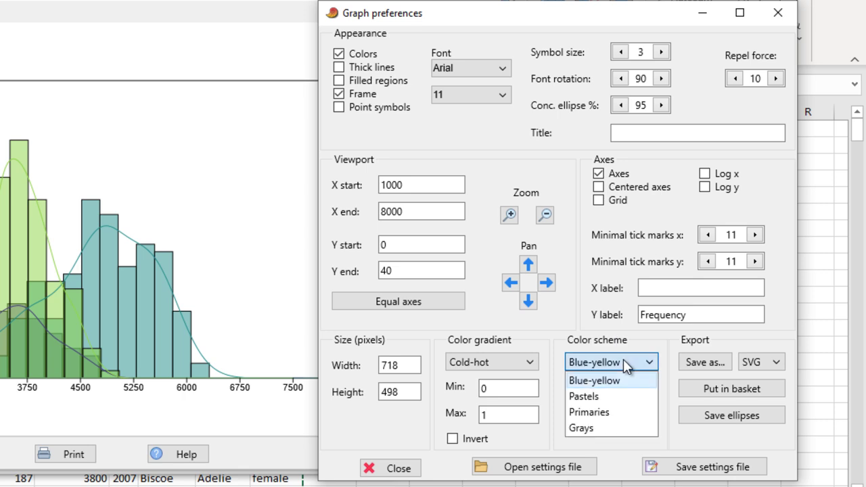
click(624, 396)
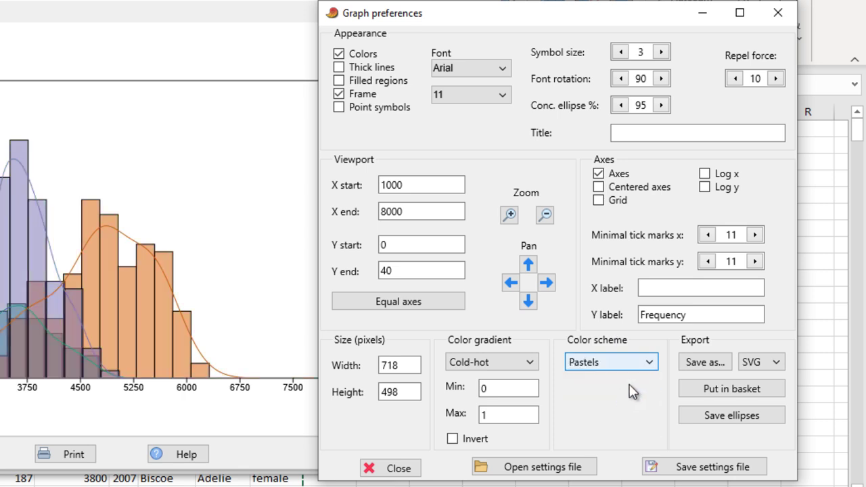
Step: Try the Primaries and Blue-yellow color schemes on the histogram and return to Pastels
click(636, 364)
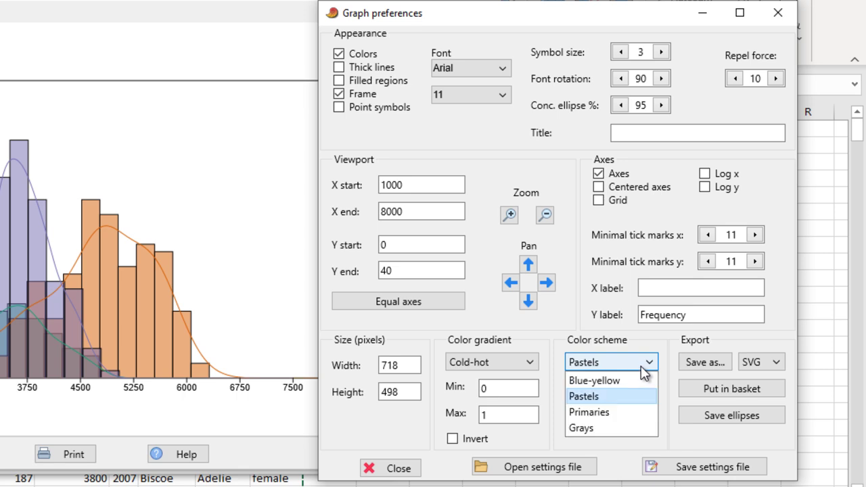
click(608, 411)
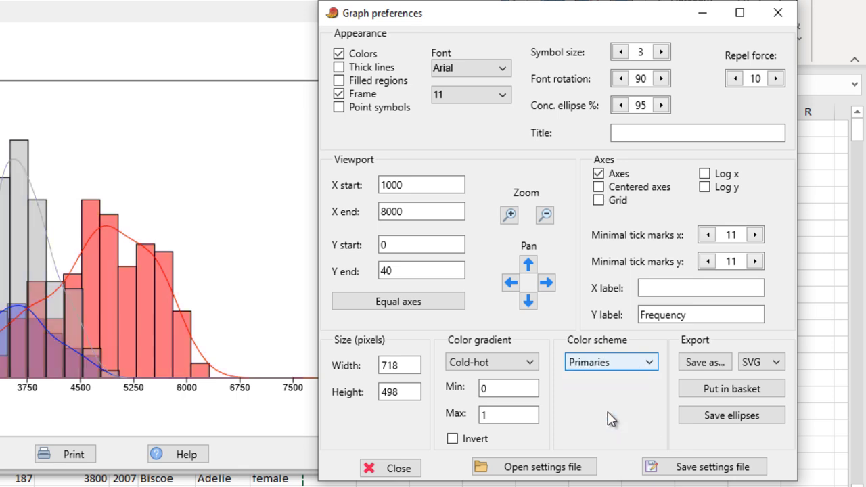
click(639, 362)
click(636, 377)
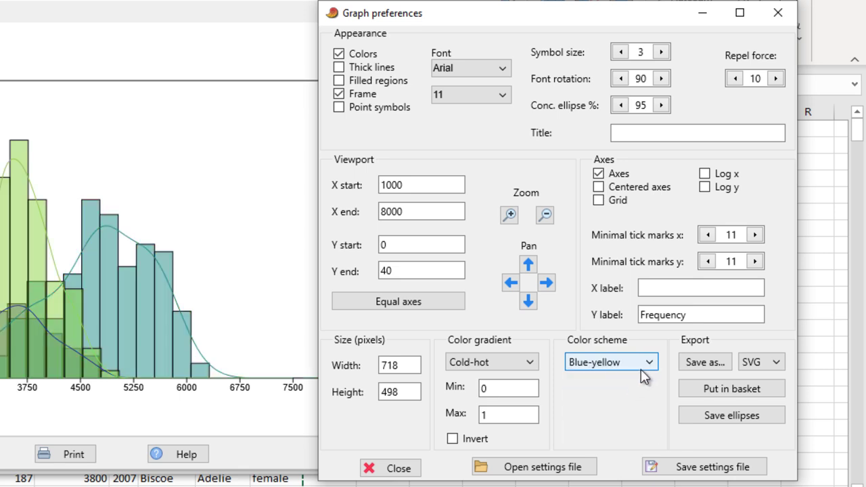
click(648, 362)
click(619, 396)
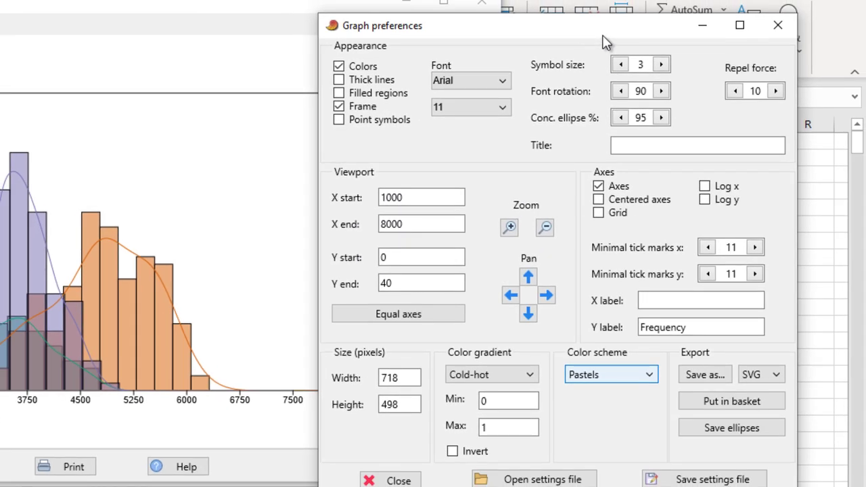
Step: Export the histogram as a PNG file named "hist" in the DATA folder
drag(602, 37, 582, 24)
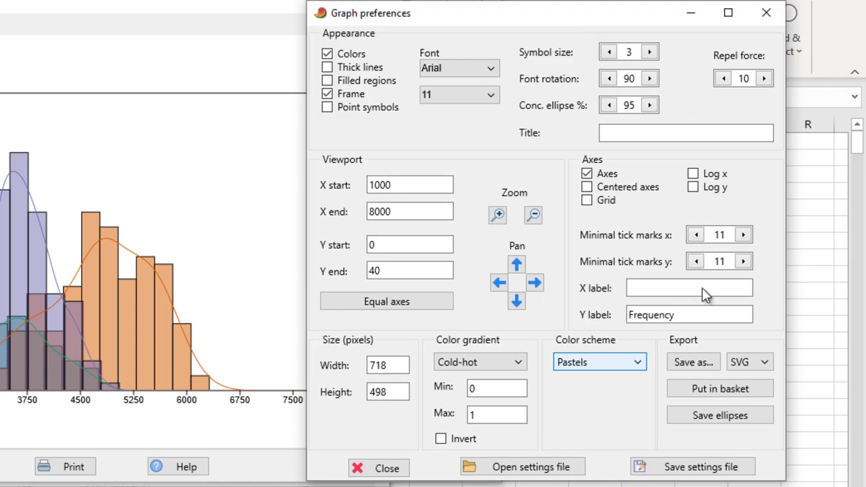
click(769, 369)
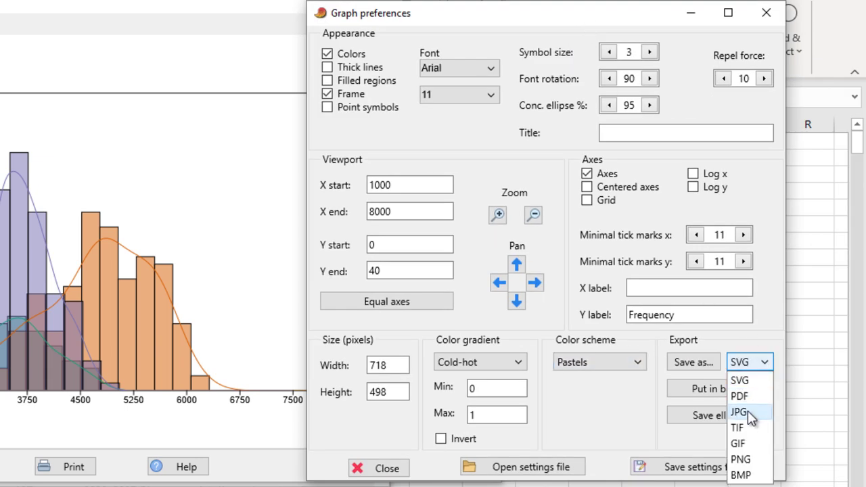
click(743, 458)
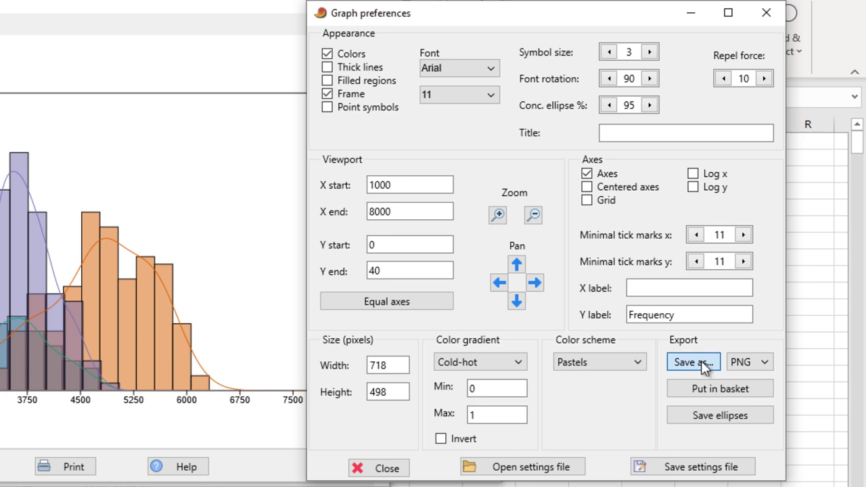
click(704, 365)
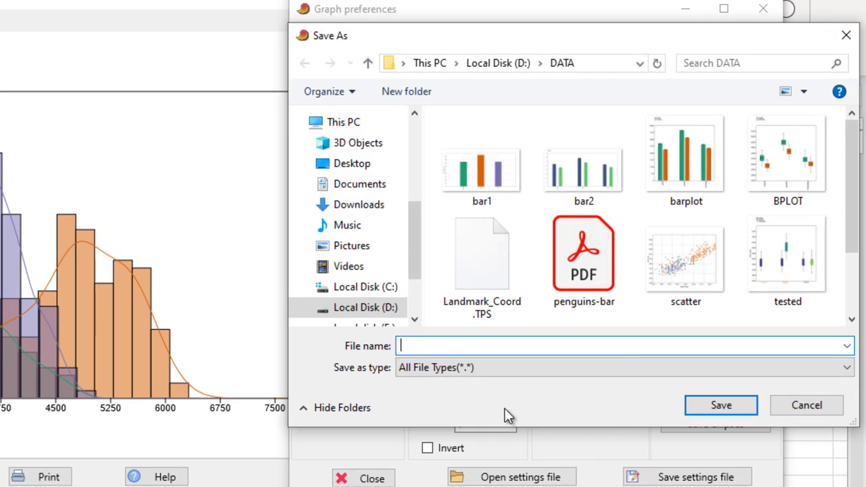
text(hist)
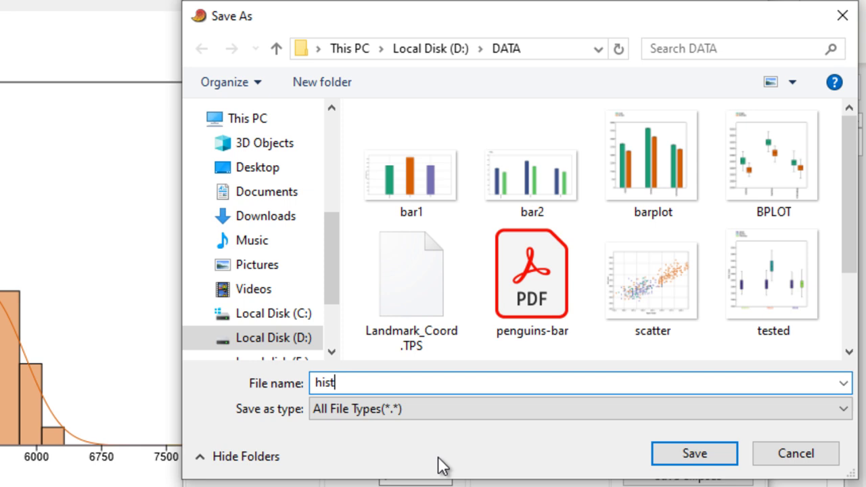
click(696, 460)
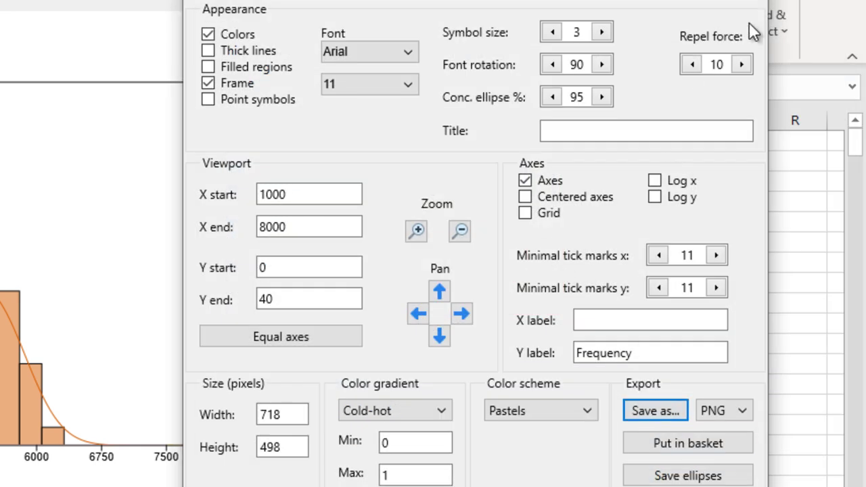
Step: Set the graph's symbol size to 4 and label the X axis "Island"
click(602, 32)
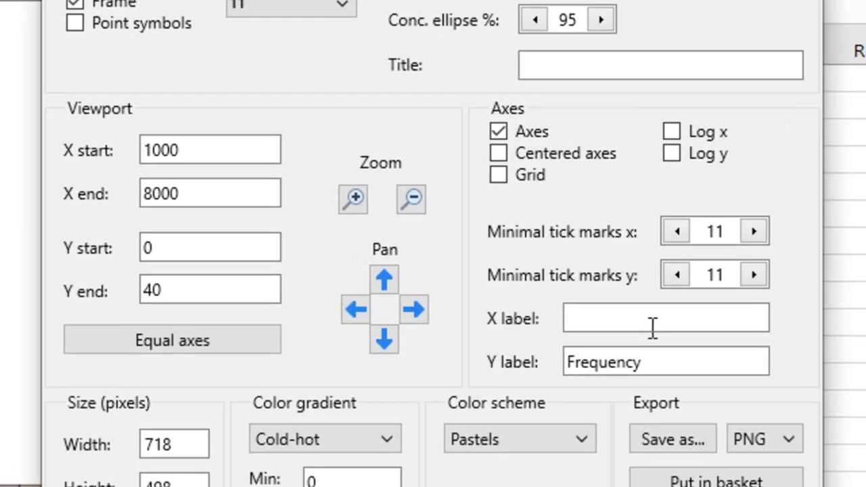
click(648, 328)
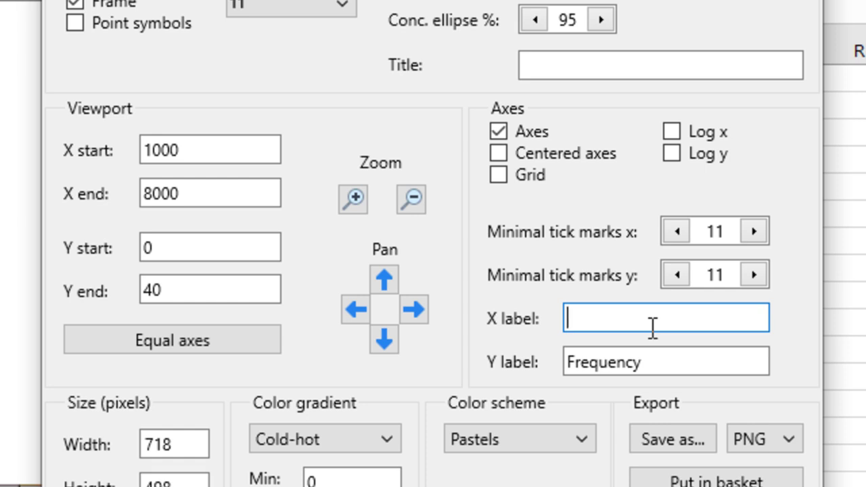
text(Island)
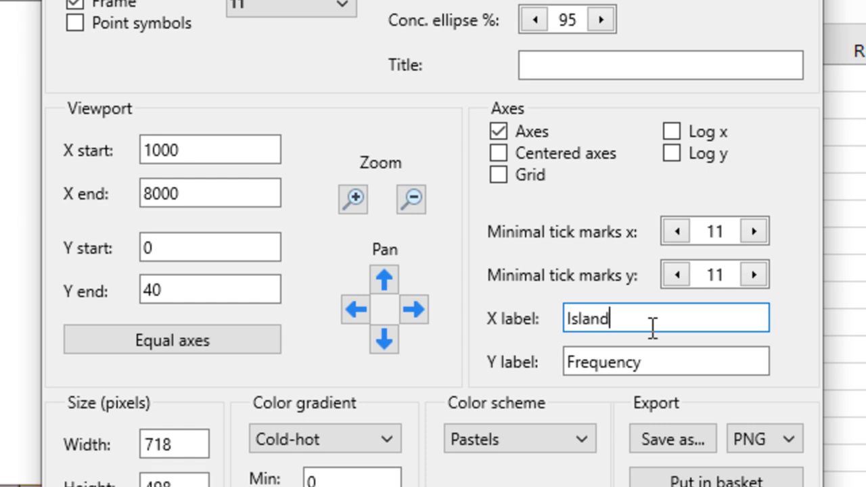
click(672, 362)
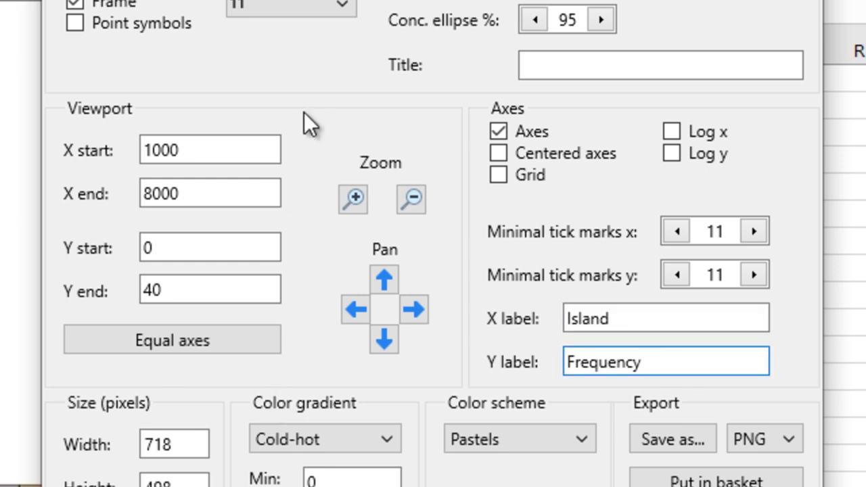
Step: Set the graph's font size to 14 and turn on the grid
click(342, 6)
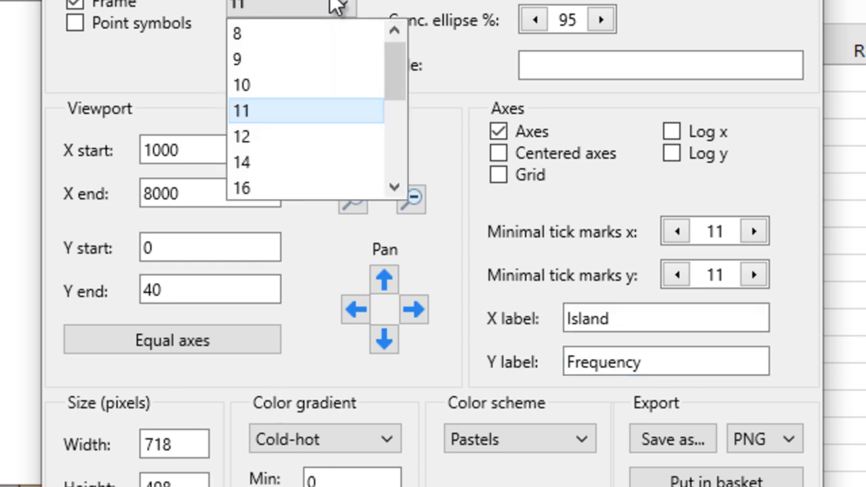
click(251, 164)
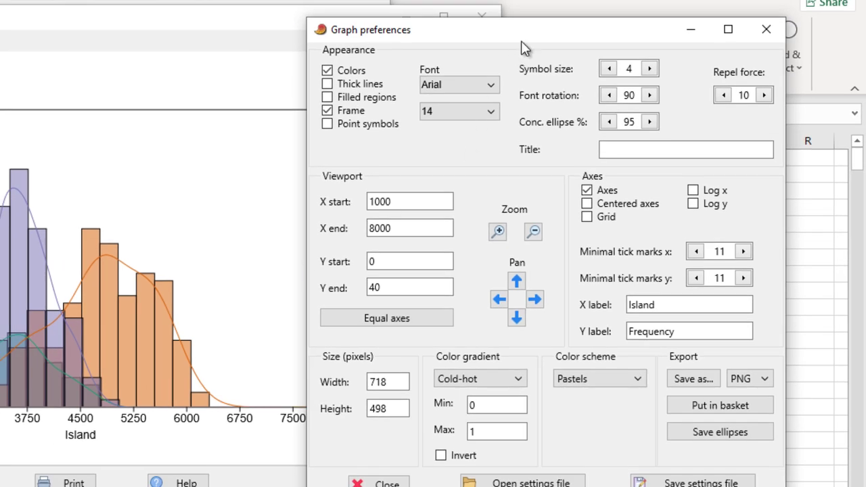
drag(521, 40, 561, 24)
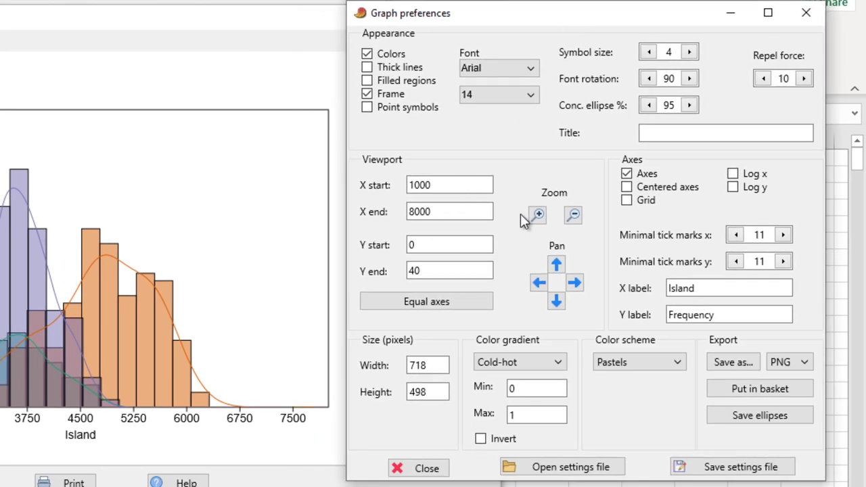
click(628, 207)
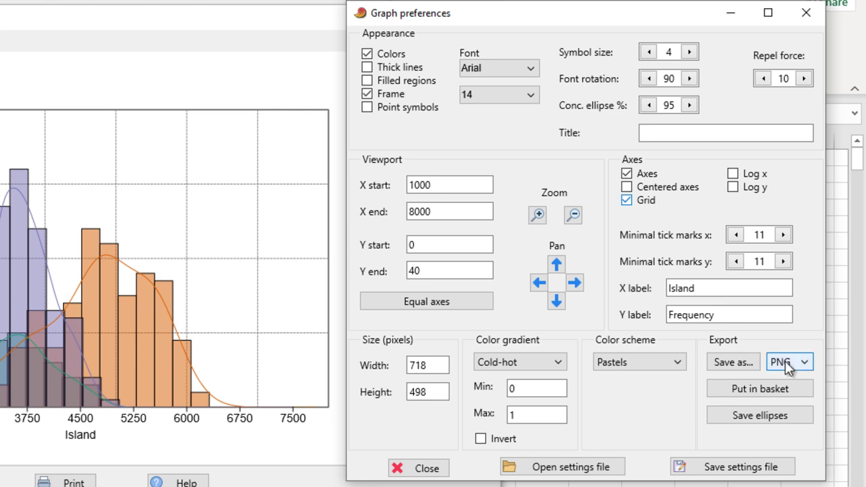
Step: Export the histogram as PNG again, replacing the existing "hist" file in the DATA folder
click(728, 360)
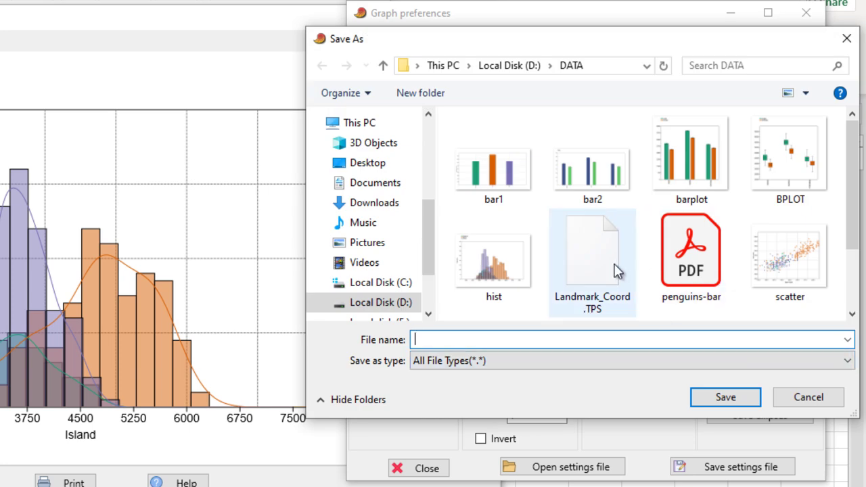
click(487, 267)
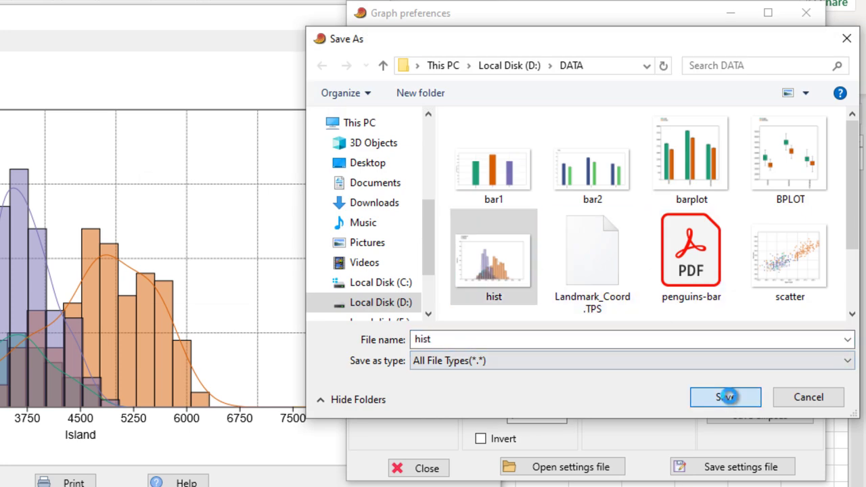
click(730, 400)
click(340, 274)
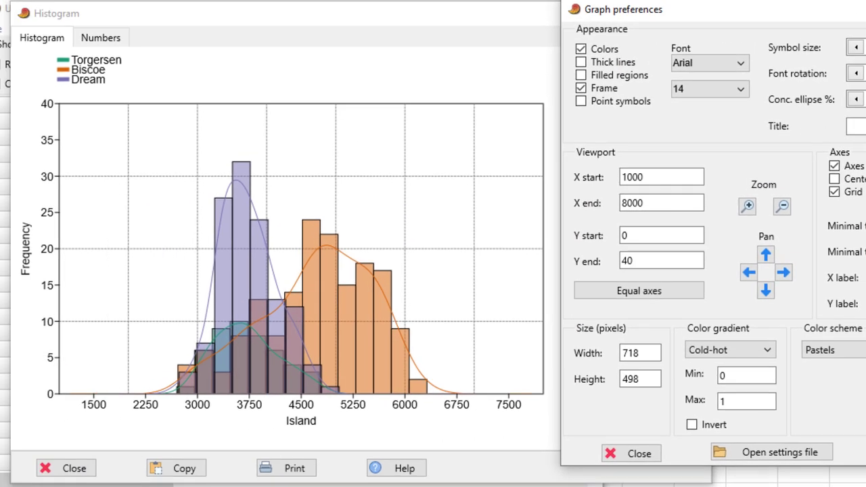
Step: Close the graph preferences and view the histogram's table of bin counts and confidence limits, closing the histogram window when done
click(807, 20)
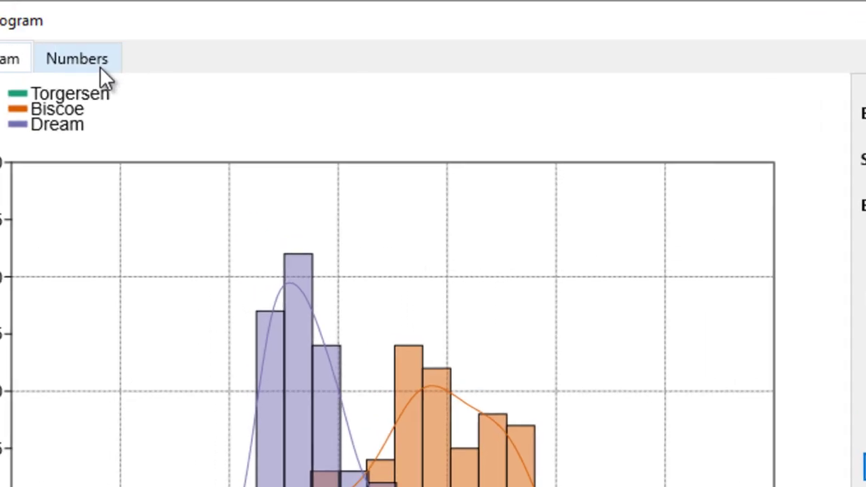
click(138, 37)
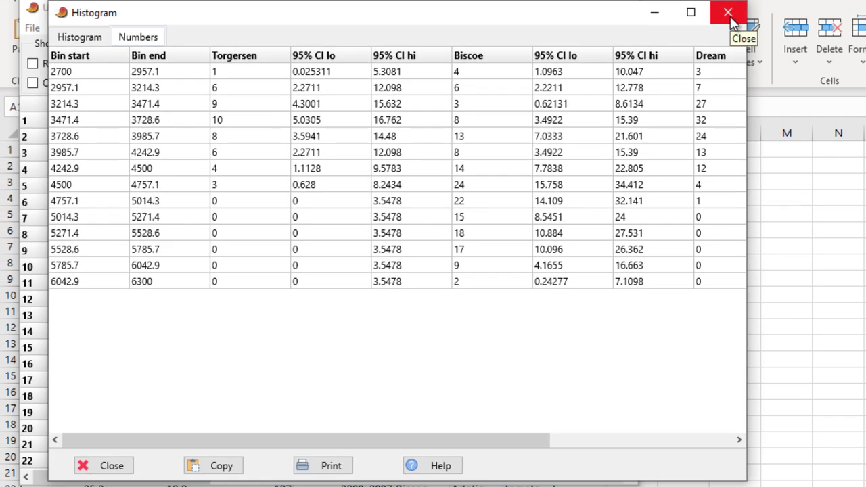
click(729, 11)
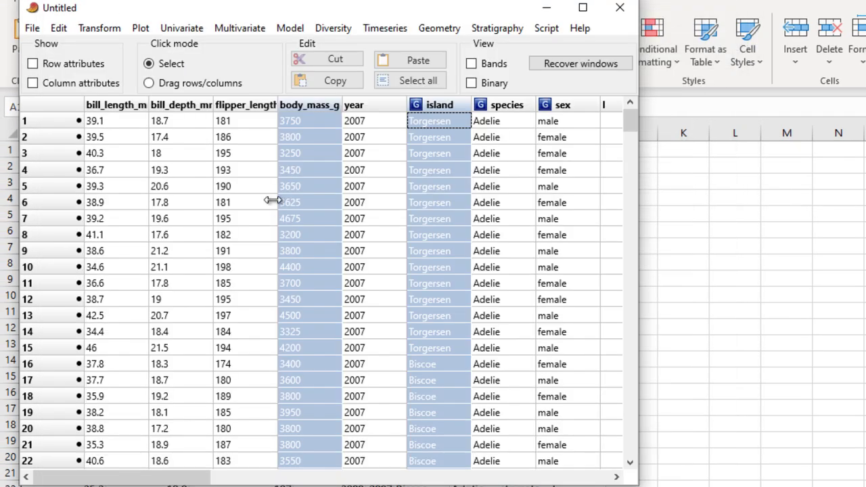
Step: Plot a histogram of the flipper_length_mm and body_mass_g columns together and enlarge its window
click(239, 105)
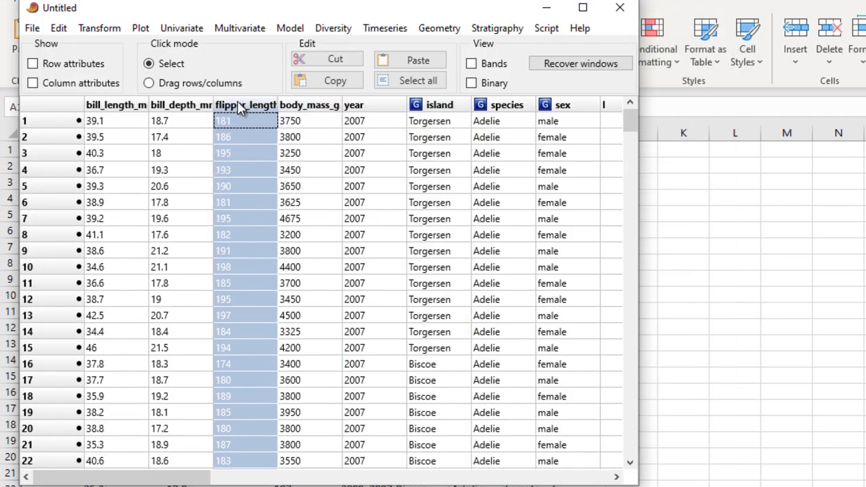
shift+click(307, 106)
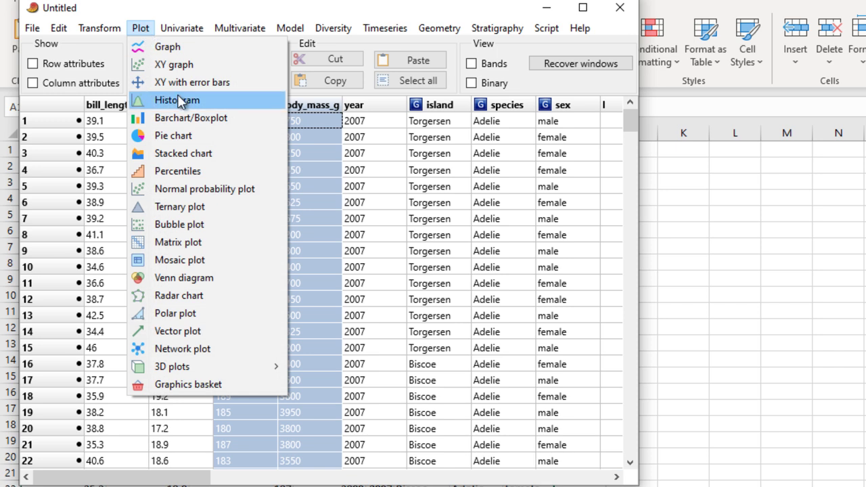
click(181, 101)
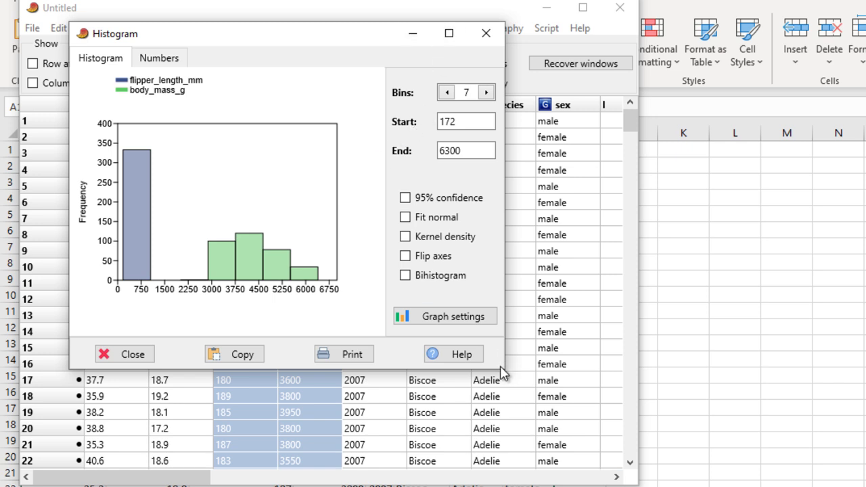
drag(504, 372, 734, 441)
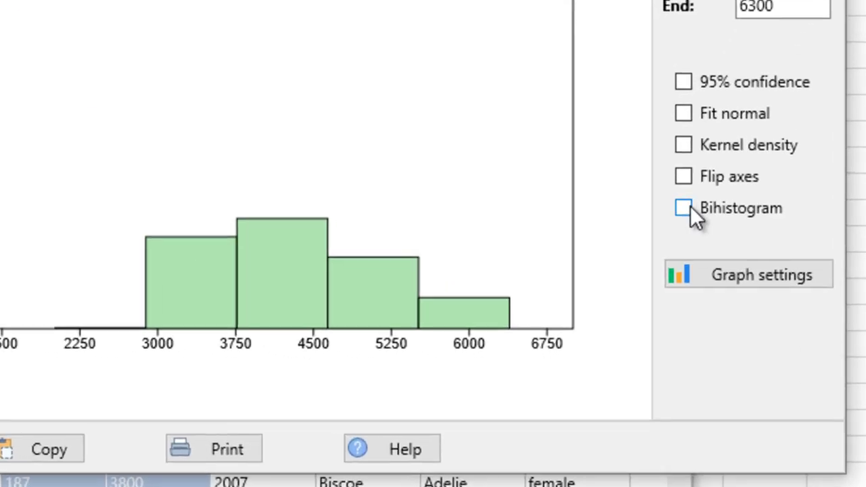
Step: Turn the two-variable histogram into a bihistogram and overlay kernel density curves
click(633, 275)
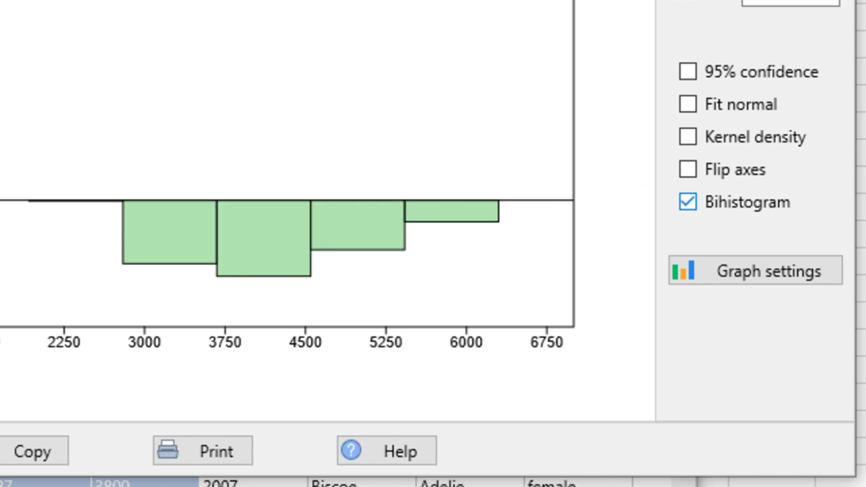
click(688, 137)
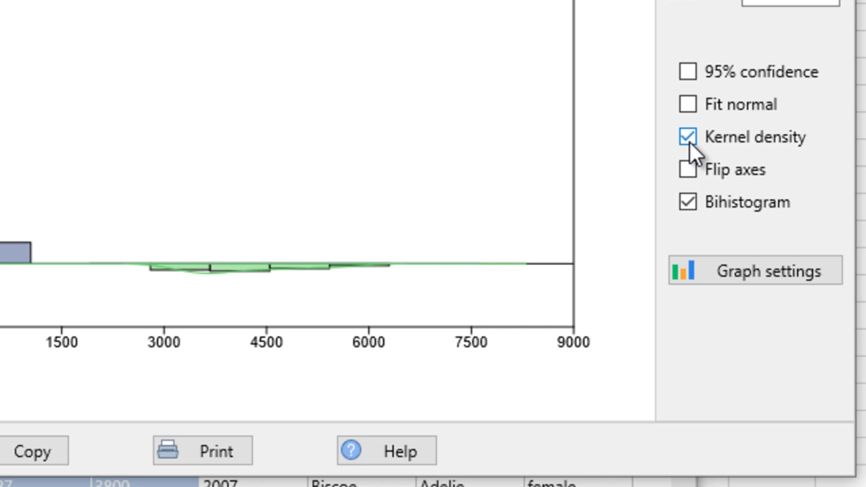
Step: Remove the kernel density curves from the flipper length and body mass bihistogram and raise its number of bins to 20
click(689, 142)
click(824, 119)
click(824, 120)
click(824, 120)
click(824, 120)
click(835, 121)
click(834, 120)
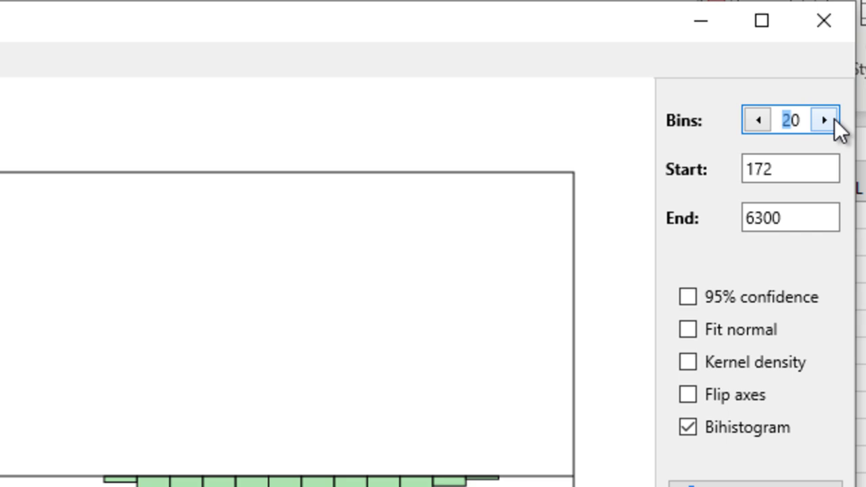
Step: Reduce the flipper length and body mass bihistogram's bin count to below 12 and close the histogram window
click(758, 120)
click(758, 120)
click(758, 120)
click(758, 120)
click(758, 120)
click(758, 119)
click(759, 120)
click(759, 120)
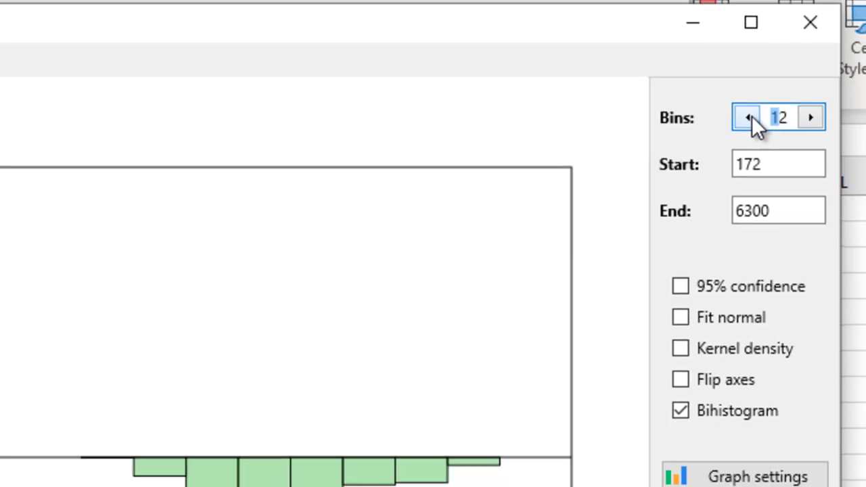
click(758, 119)
click(759, 120)
click(823, 20)
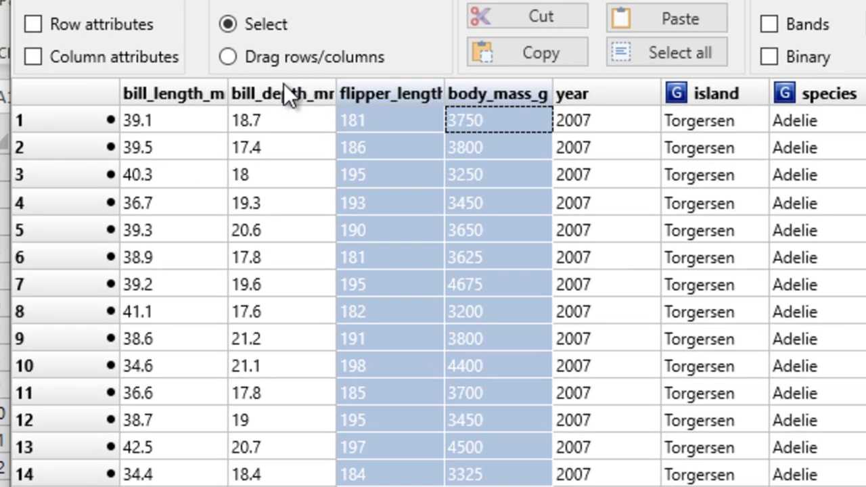
Step: Plot a histogram of the bill_length_mm and bill_depth_mm columns together and turn it into a bihistogram
click(284, 92)
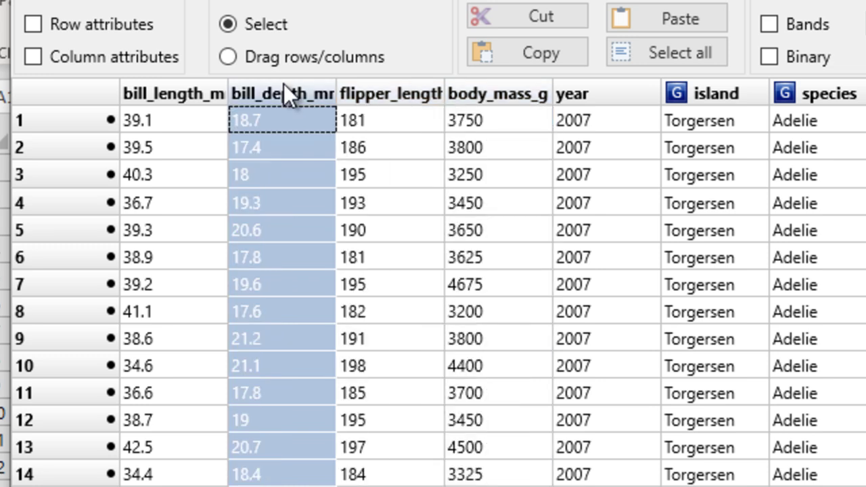
shift+click(156, 93)
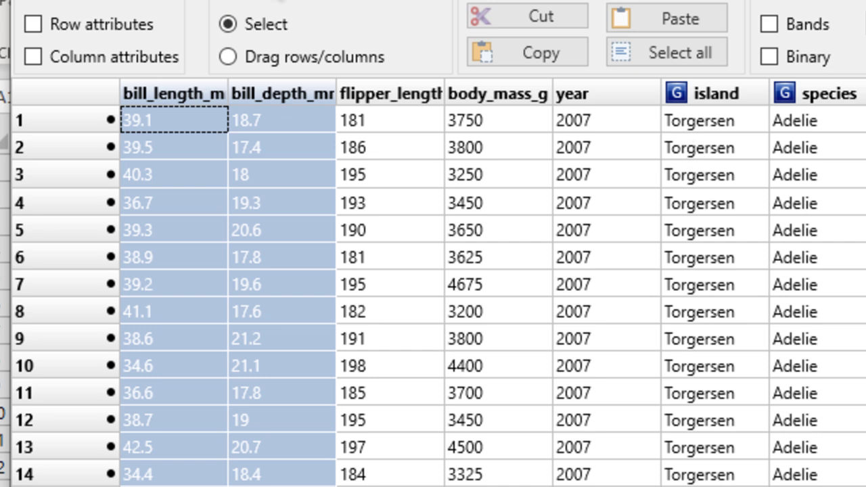
click(209, 0)
click(254, 87)
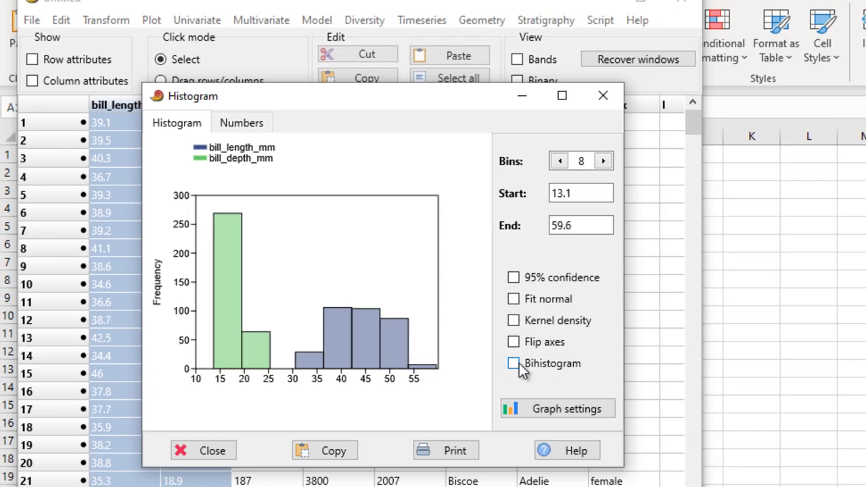
click(763, 482)
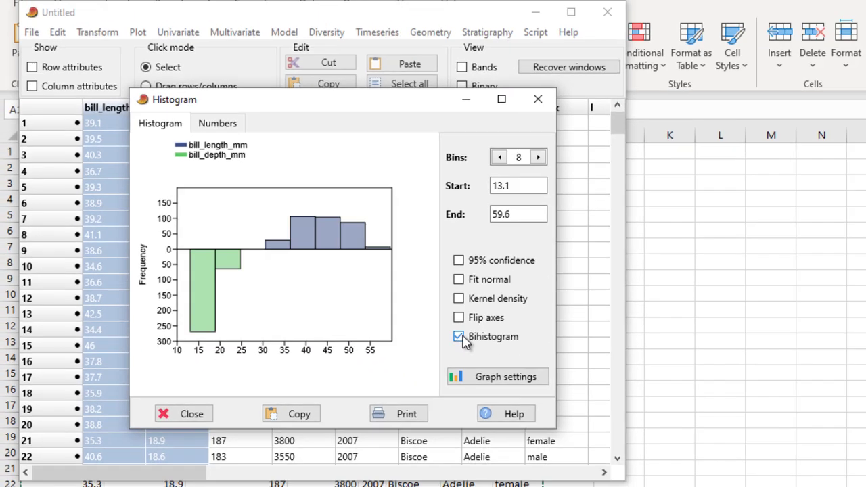
Step: Set the bill length and depth bihistogram to 16 bins and view its table of bin counts, closing the histogram window when done
click(539, 157)
click(538, 157)
click(539, 157)
click(539, 157)
click(539, 157)
click(539, 157)
click(539, 157)
click(539, 157)
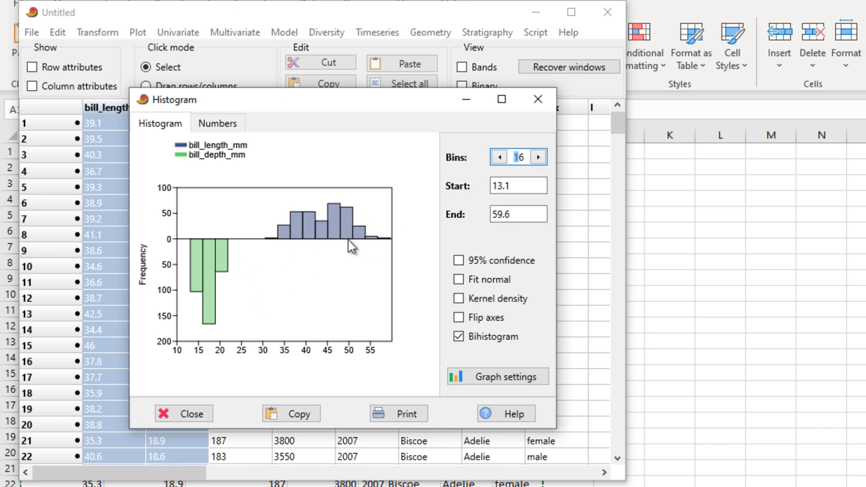
click(206, 126)
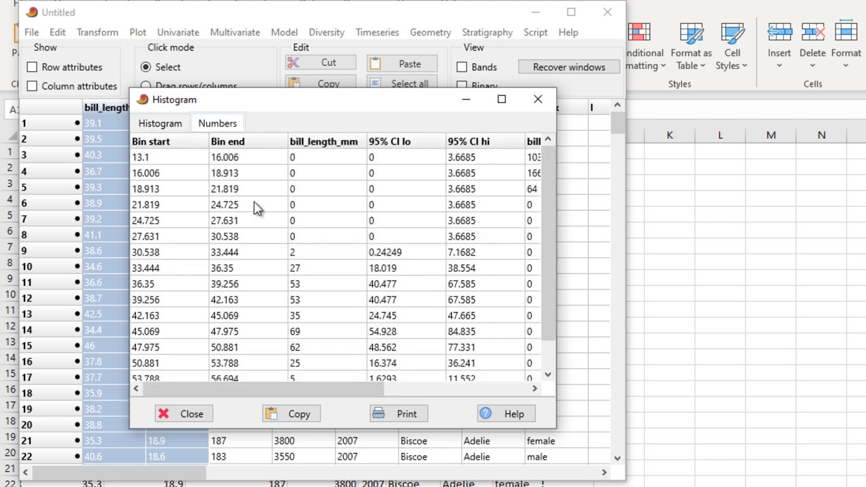
click(540, 101)
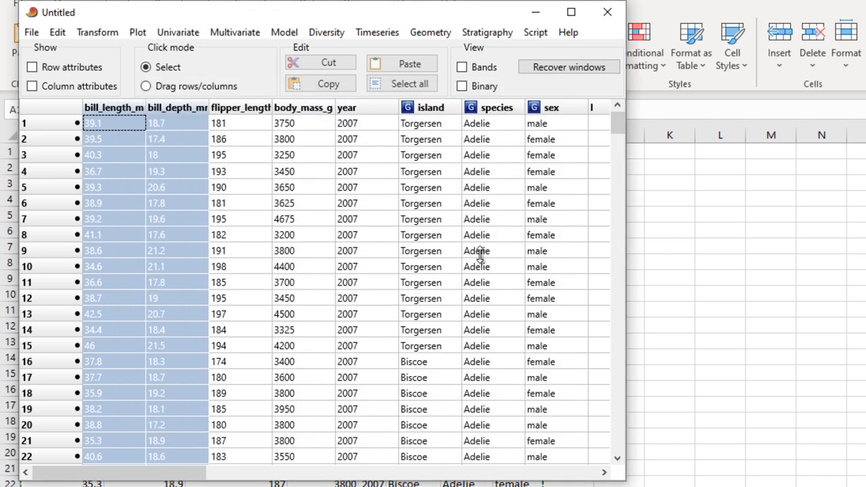